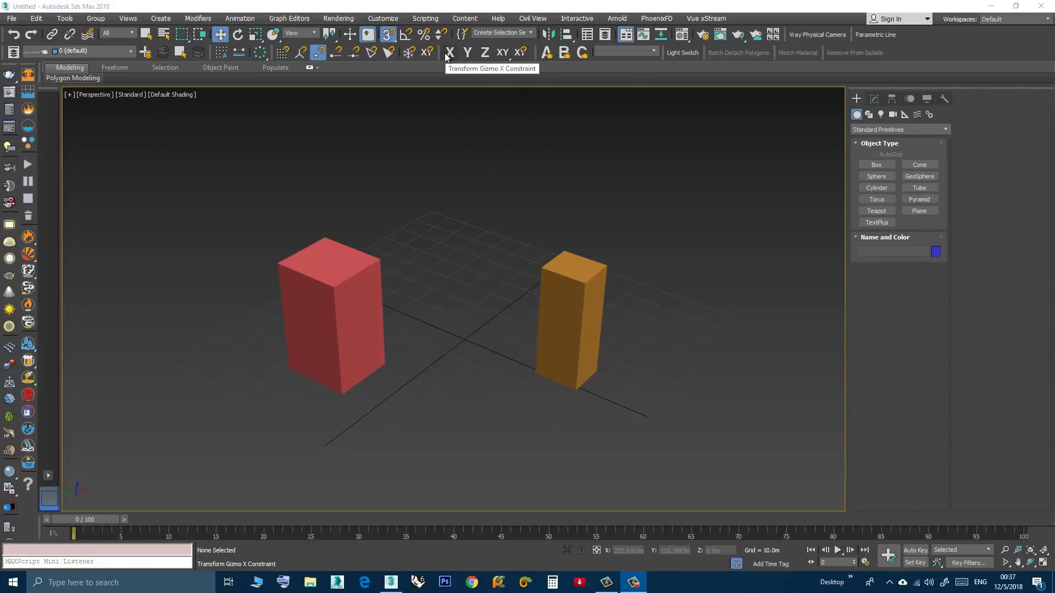
Turn on the 3D Snaps toggle after briefly opening and closing the toolbar list
right_click(914, 50)
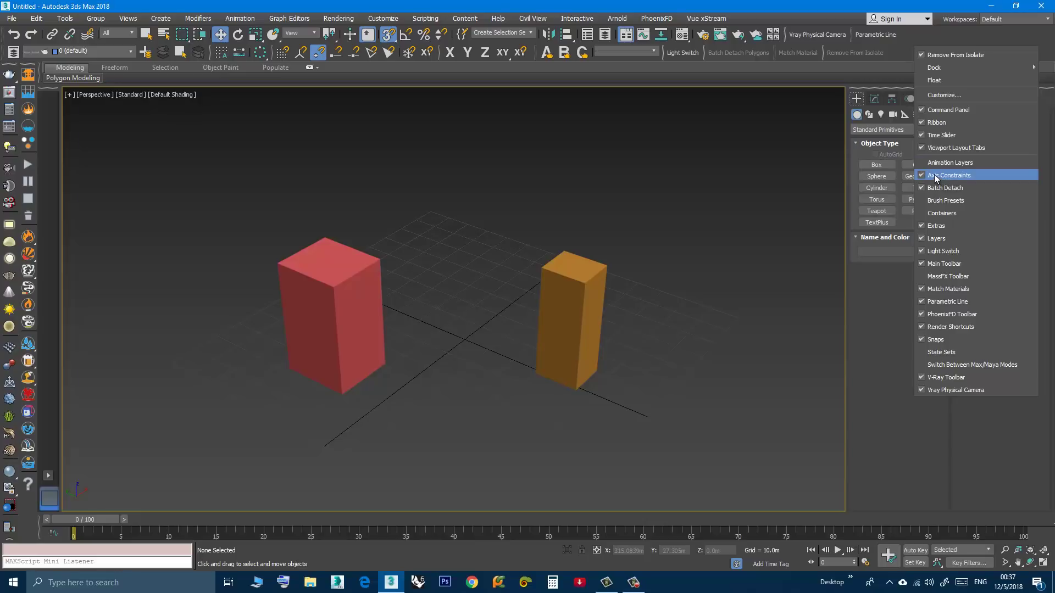
click(492, 265)
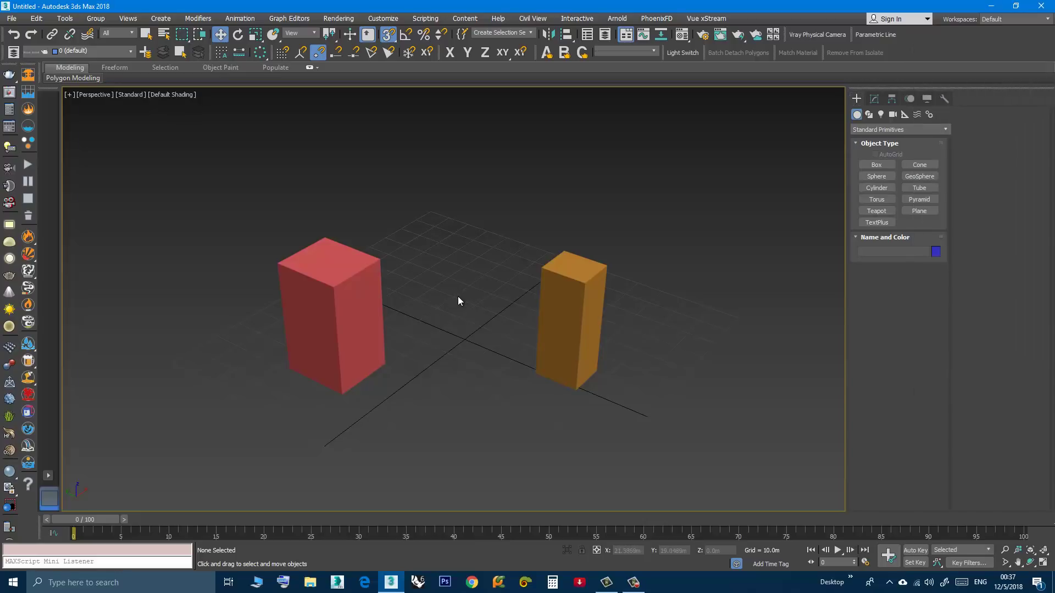
middle_drag(459, 300, 463, 280)
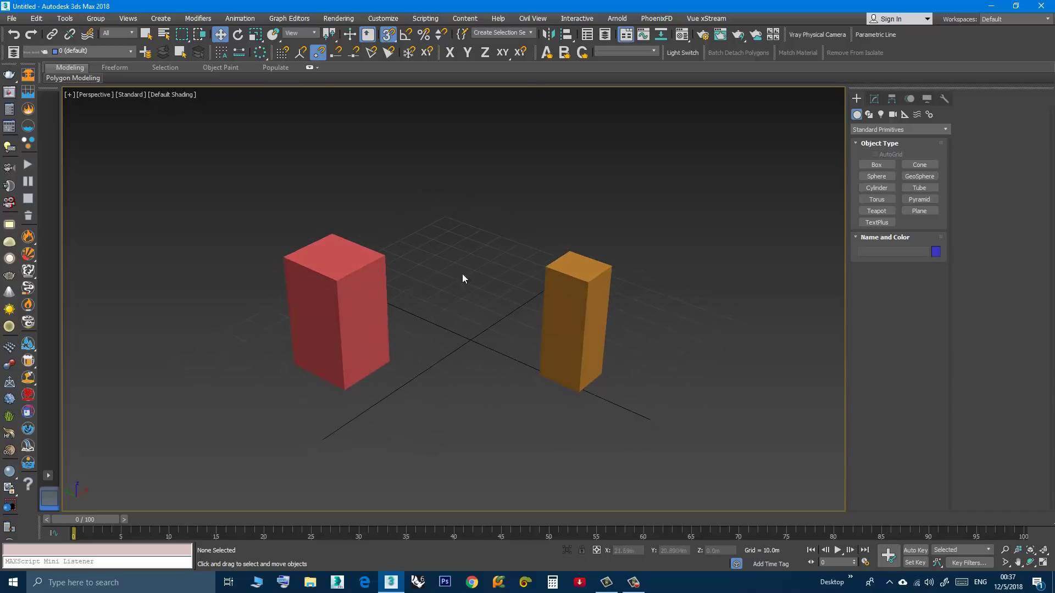
click(384, 37)
Toggle Axis Constraints for snapping on and off, including with Alt+D, leaving it off
middle_drag(457, 242, 462, 250)
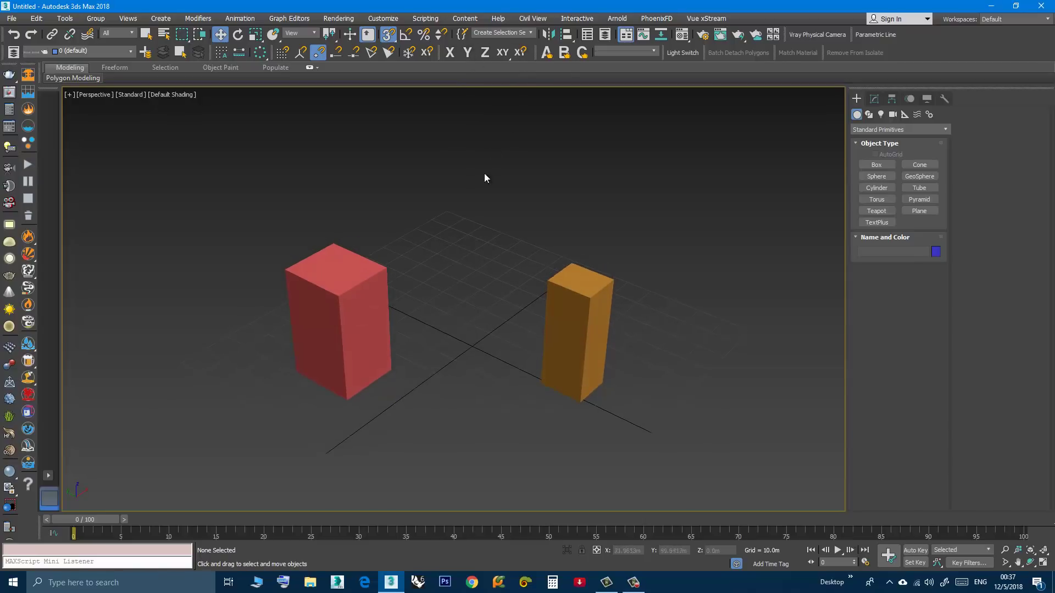
click(523, 55)
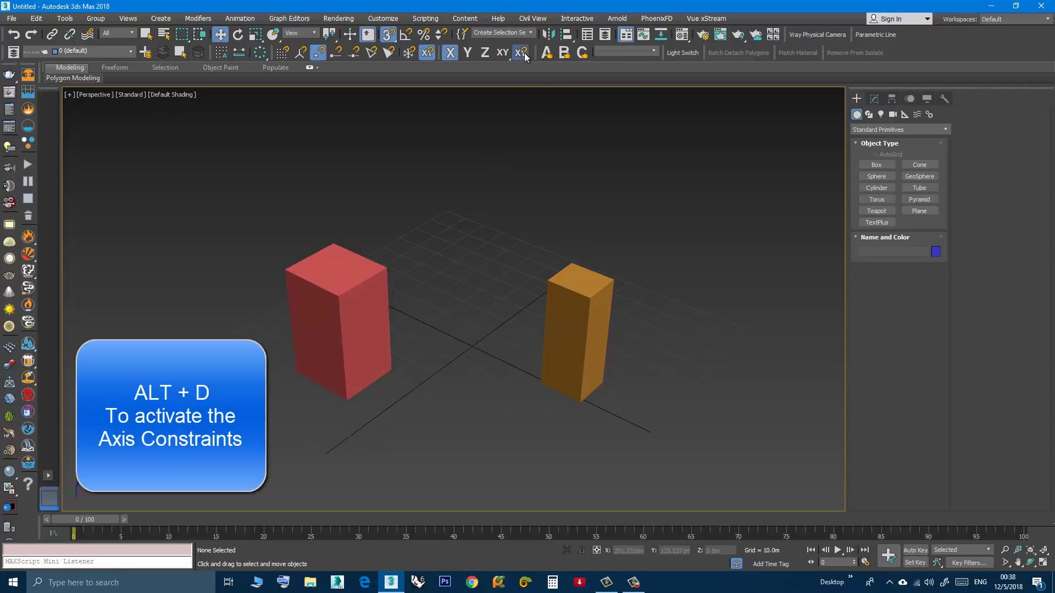
click(525, 57)
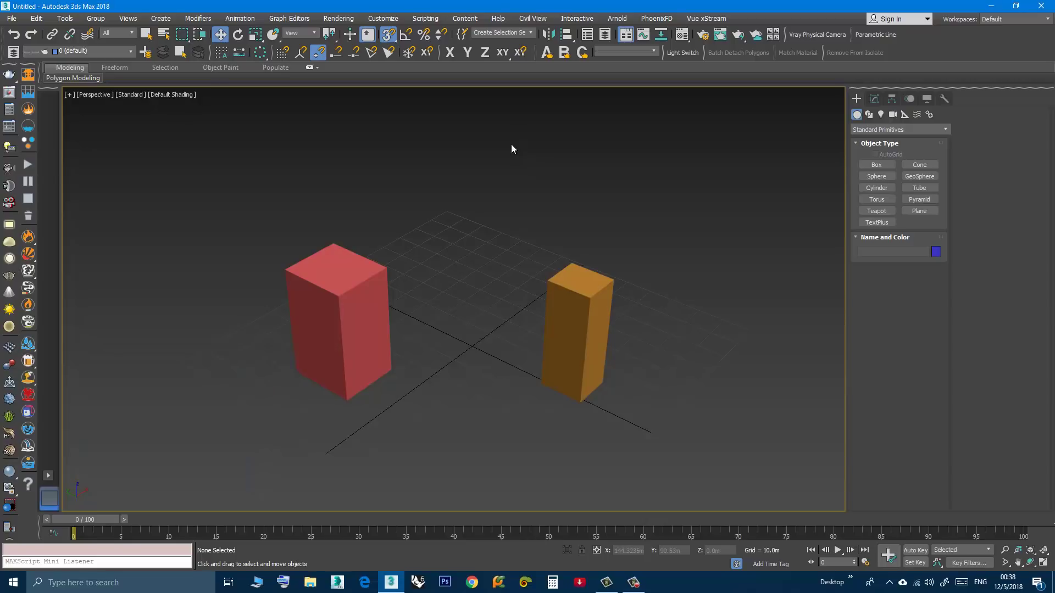
key(alt+d)
key(alt+d)
alt+middle_drag(481, 231, 488, 216)
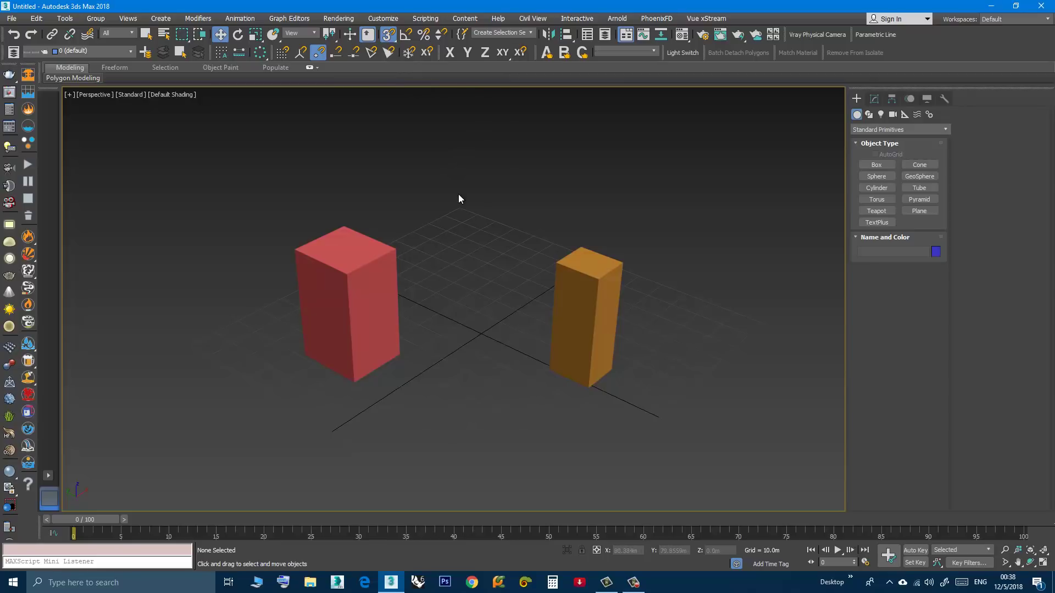
middle_drag(460, 199, 465, 214)
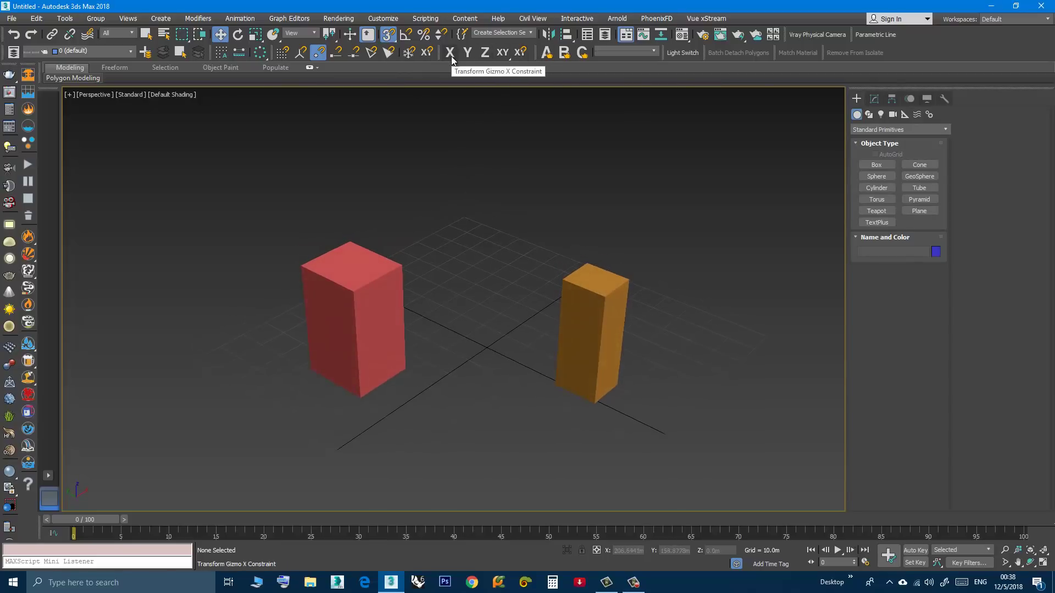
right_click(390, 36)
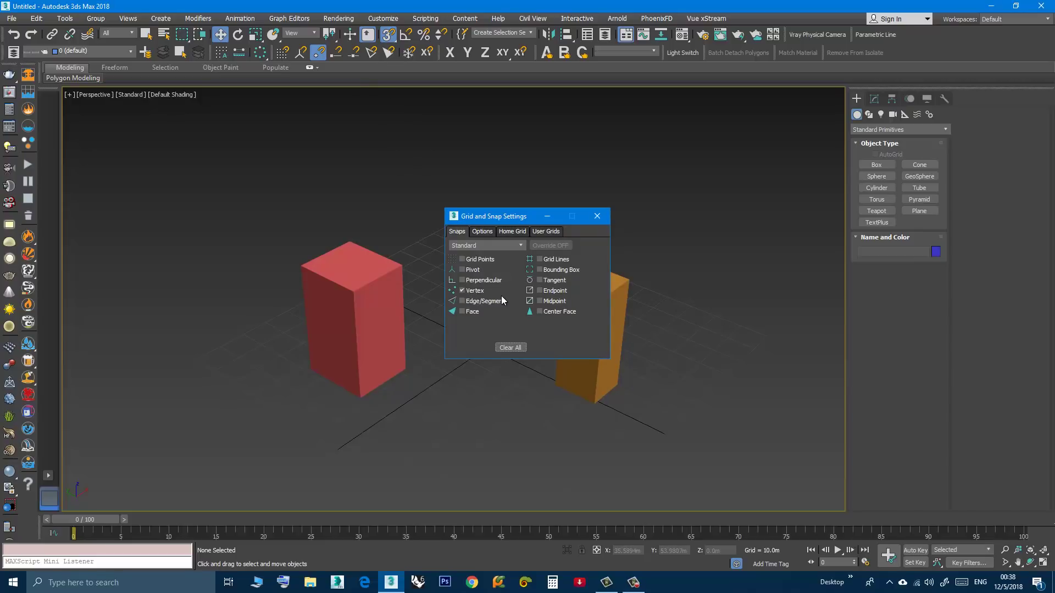
click(596, 216)
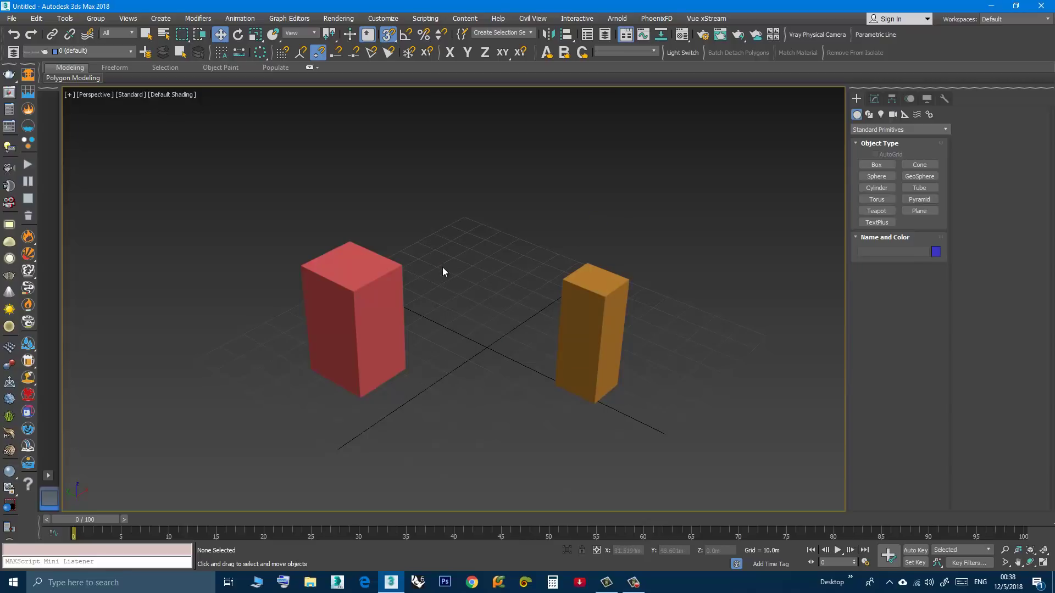
Select the red box and activate Select and Move
middle_drag(442, 272, 446, 243)
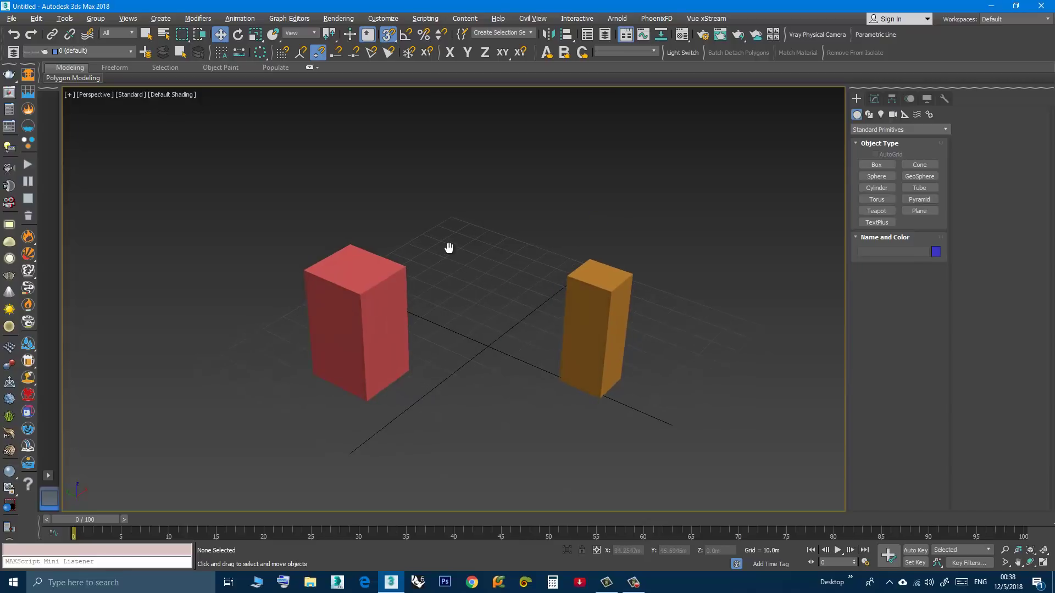
click(385, 304)
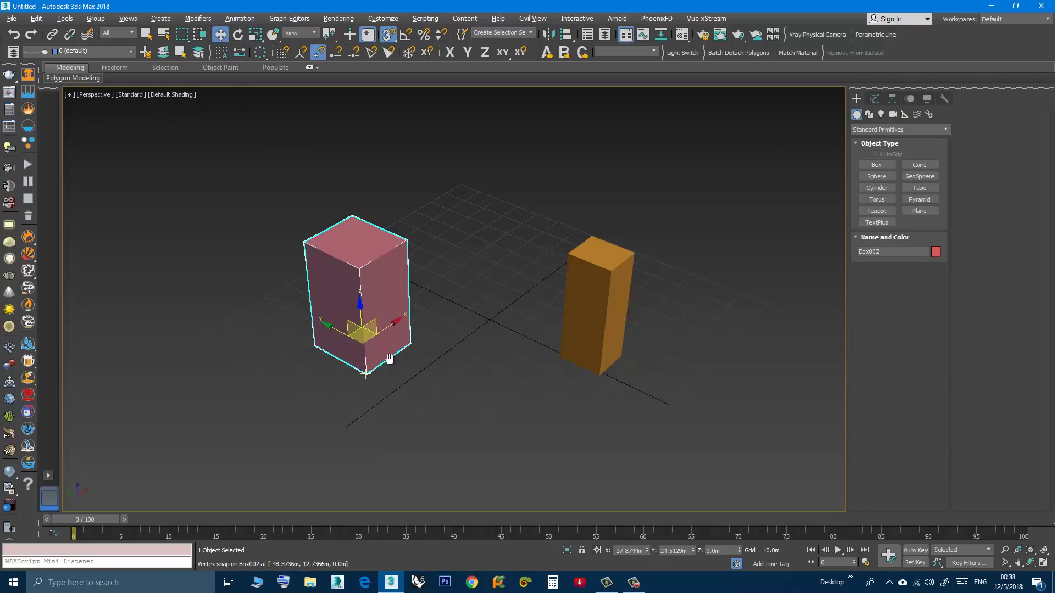
middle_drag(391, 357, 396, 335)
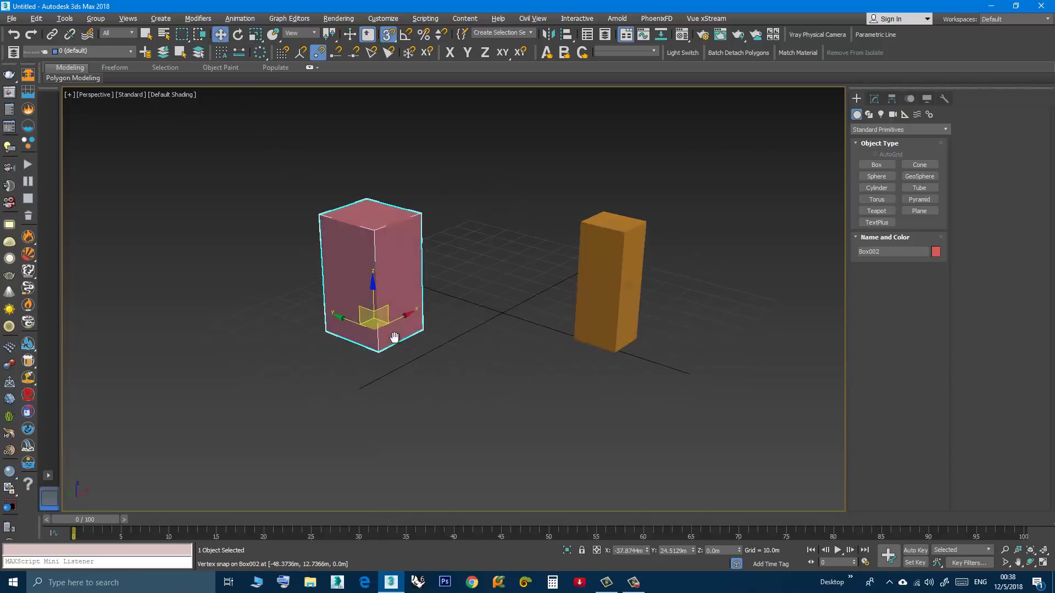
click(221, 36)
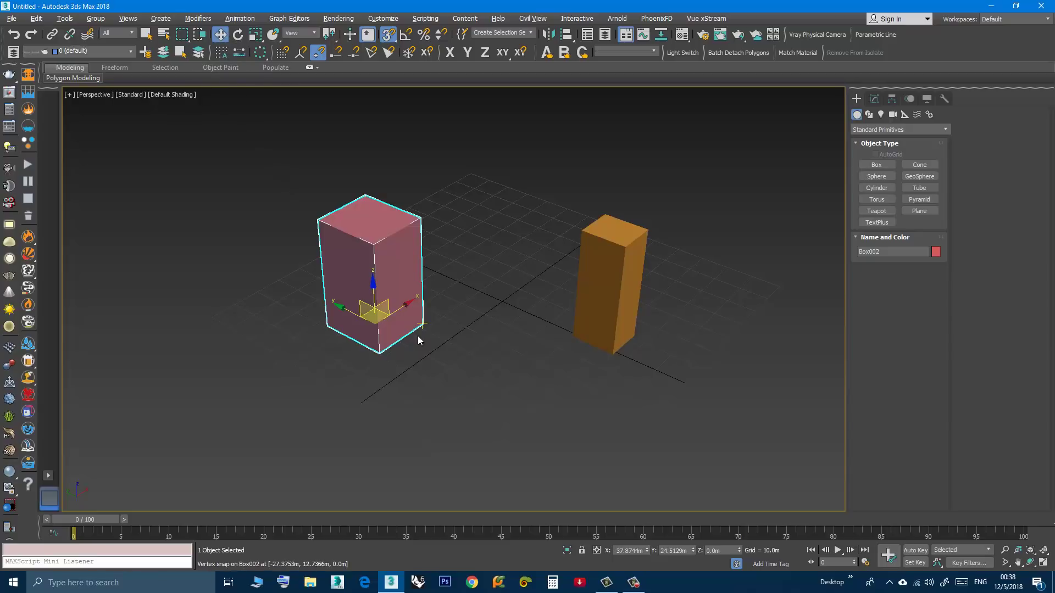
Drag the red box's bottom corner onto the orange box's top corner, then orbit to inspect
middle_drag(434, 360, 442, 373)
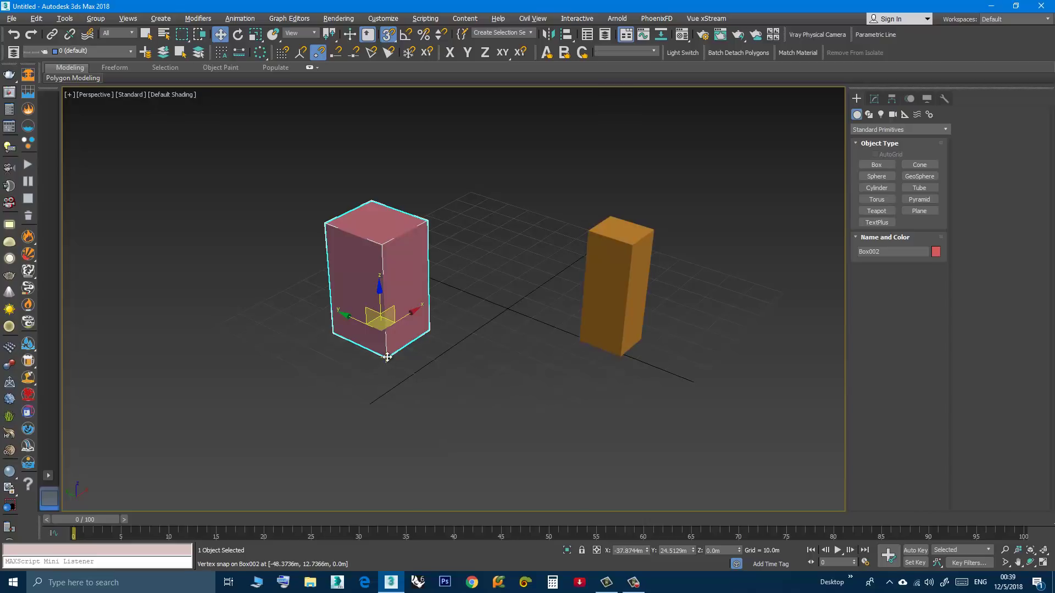
drag(387, 357, 583, 237)
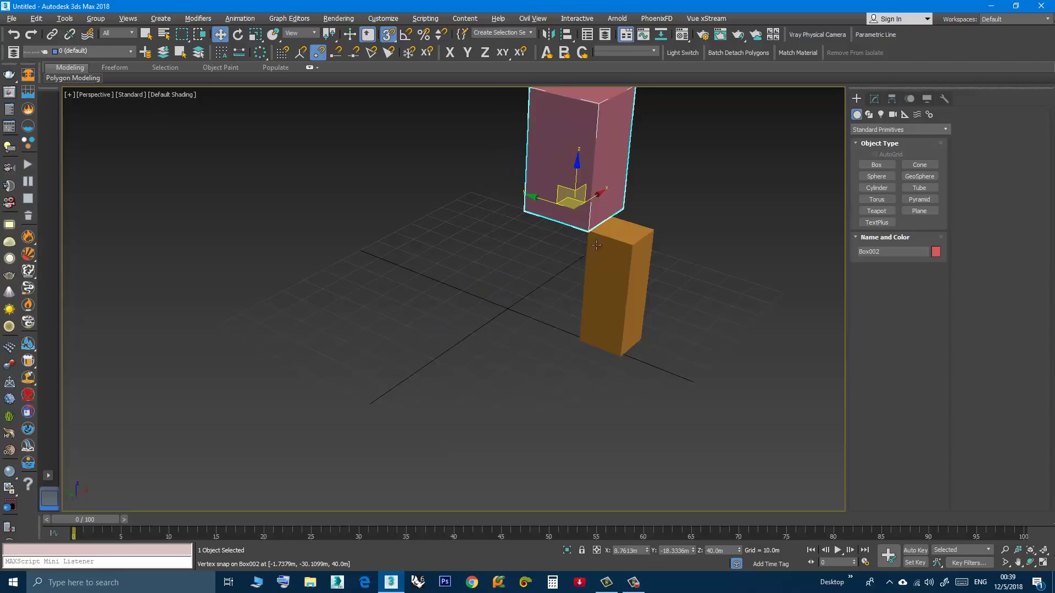
alt+middle_drag(585, 280, 492, 280)
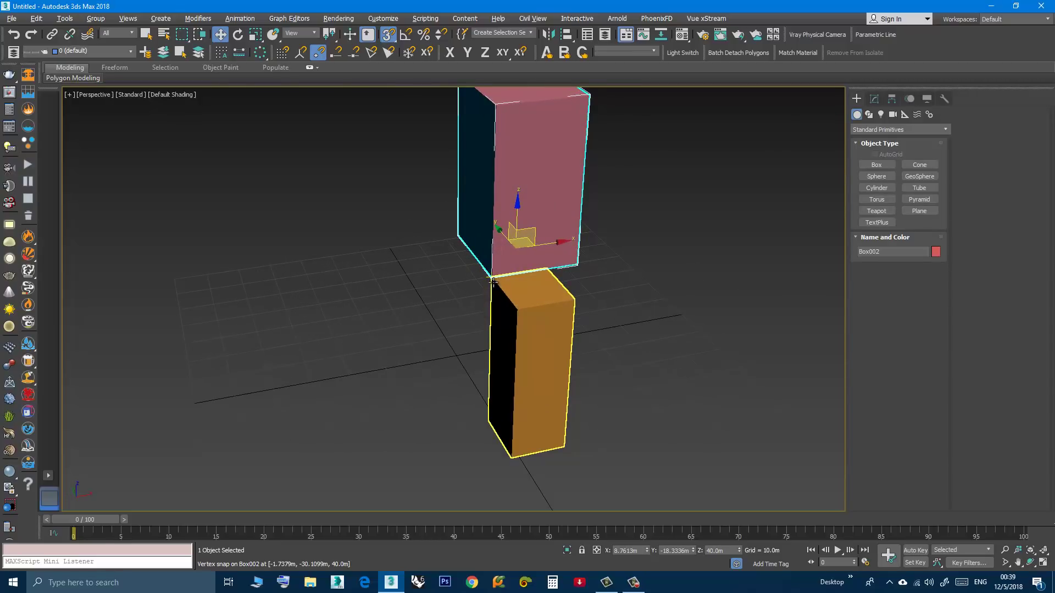
mouse_move(493, 282)
alt+middle_down()
mouse_move(505, 331)
mouse_move(447, 353)
mouse_move(497, 306)
mouse_move(502, 321)
mouse_move(488, 337)
alt+middle_up()
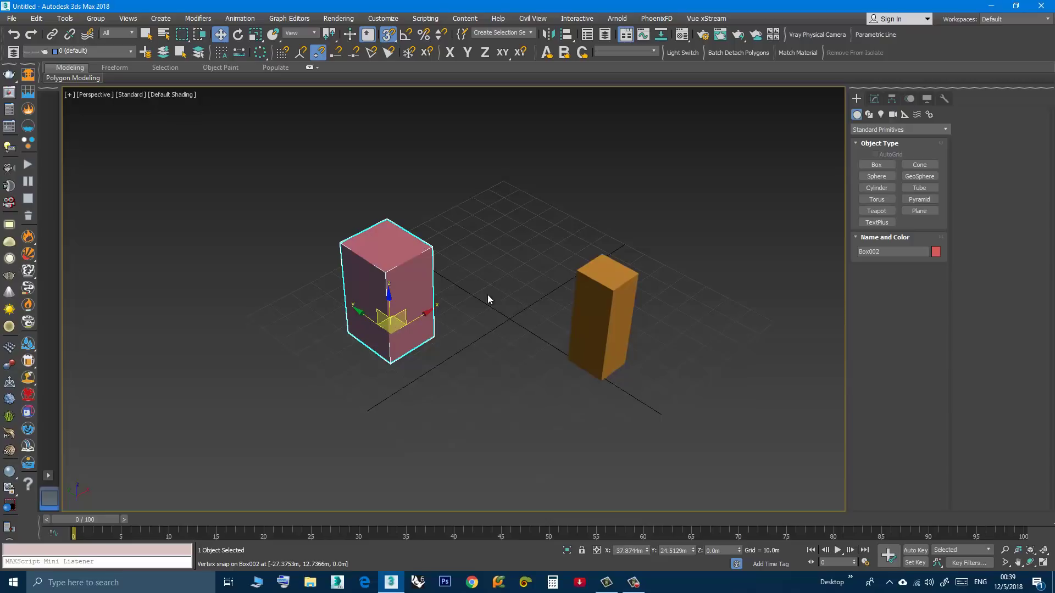
alt+middle_drag(450, 338, 469, 338)
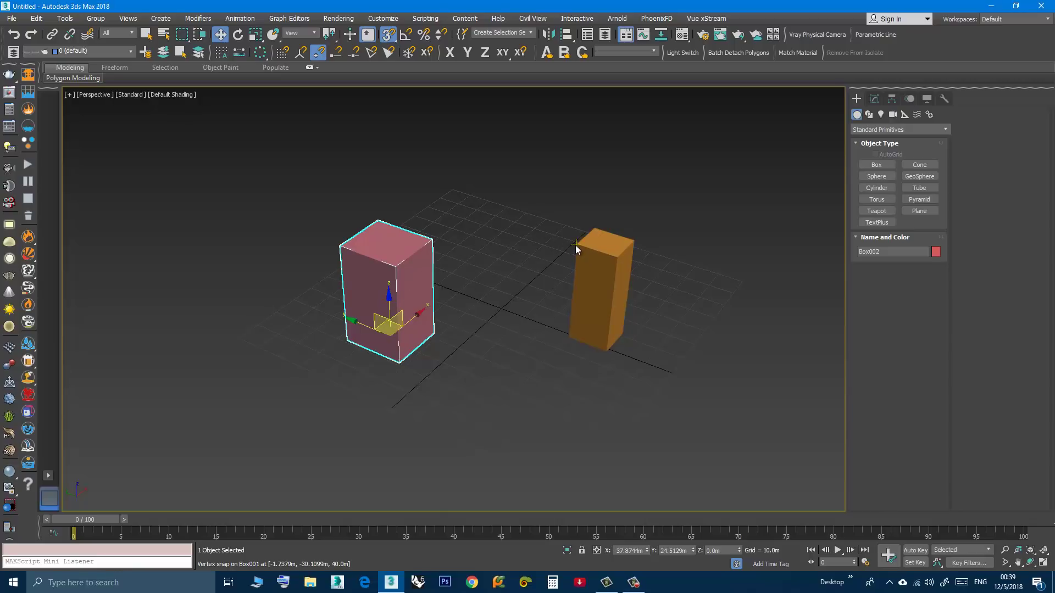
alt+middle_drag(514, 324, 454, 336)
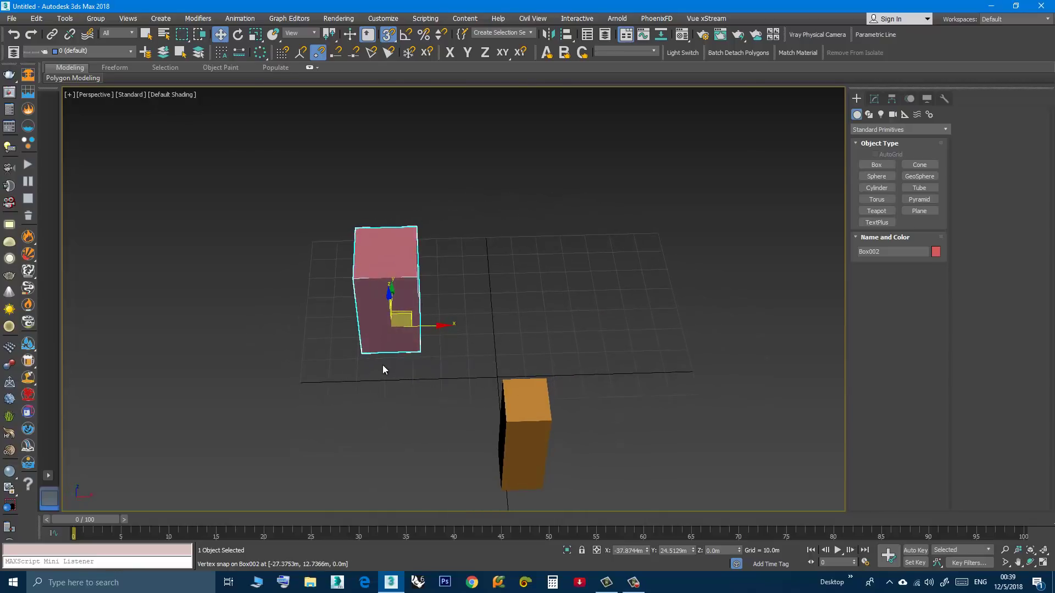
middle_drag(364, 357, 382, 312)
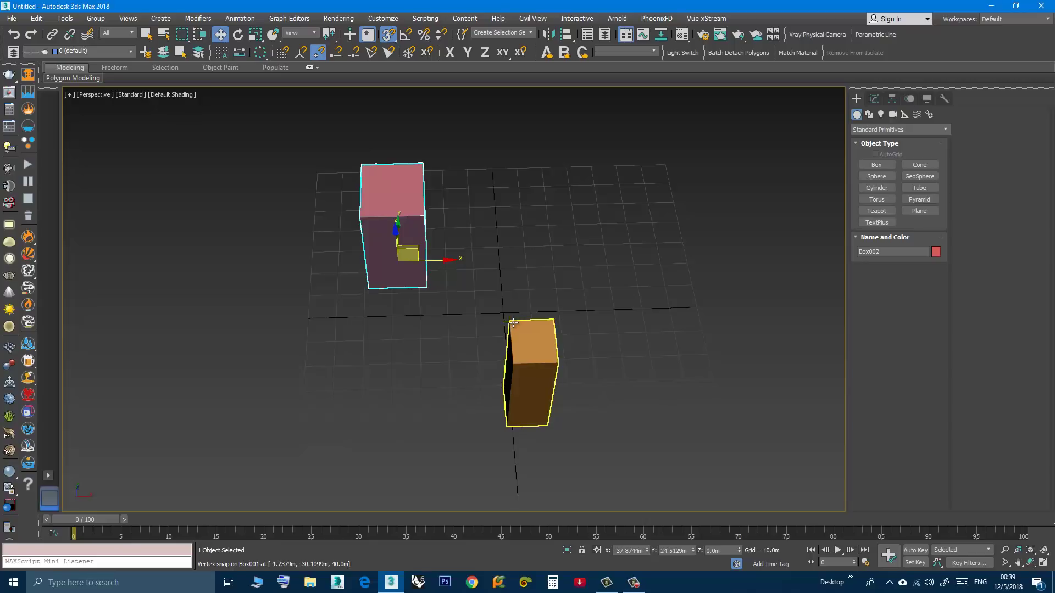
mouse_move(424, 321)
alt+middle_down()
mouse_move(471, 303)
mouse_move(478, 325)
alt+middle_up()
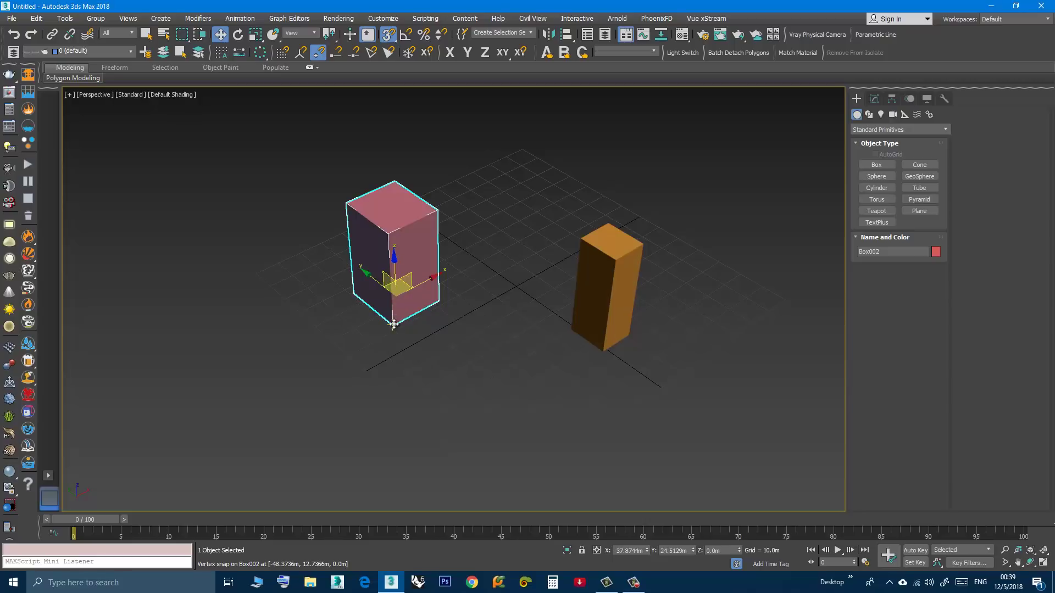
mouse_move(393, 323)
mouse_down()
mouse_move(476, 245)
mouse_move(627, 227)
mouse_up()
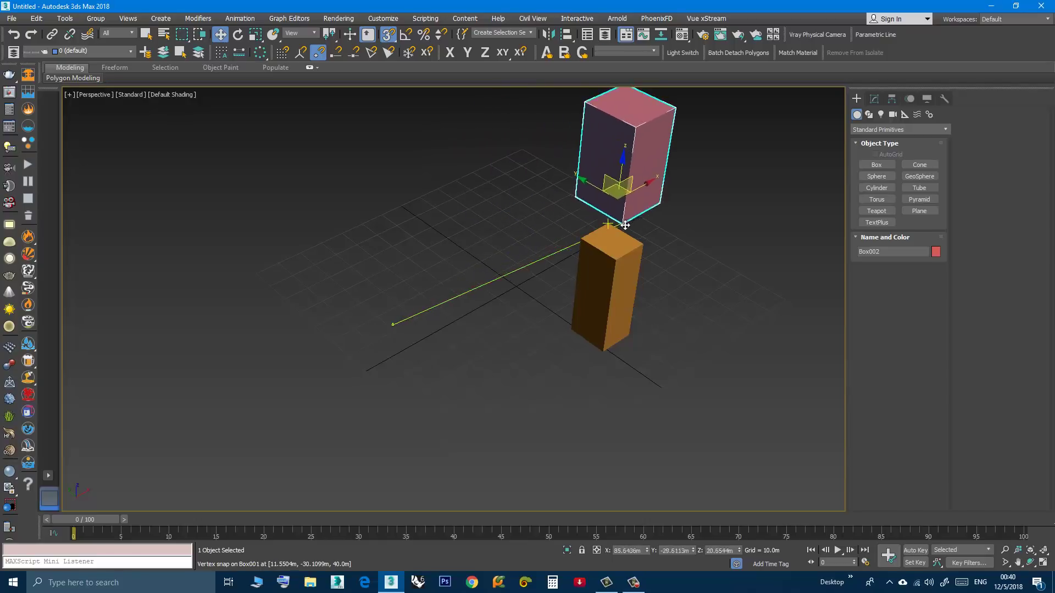
drag(628, 227, 420, 310)
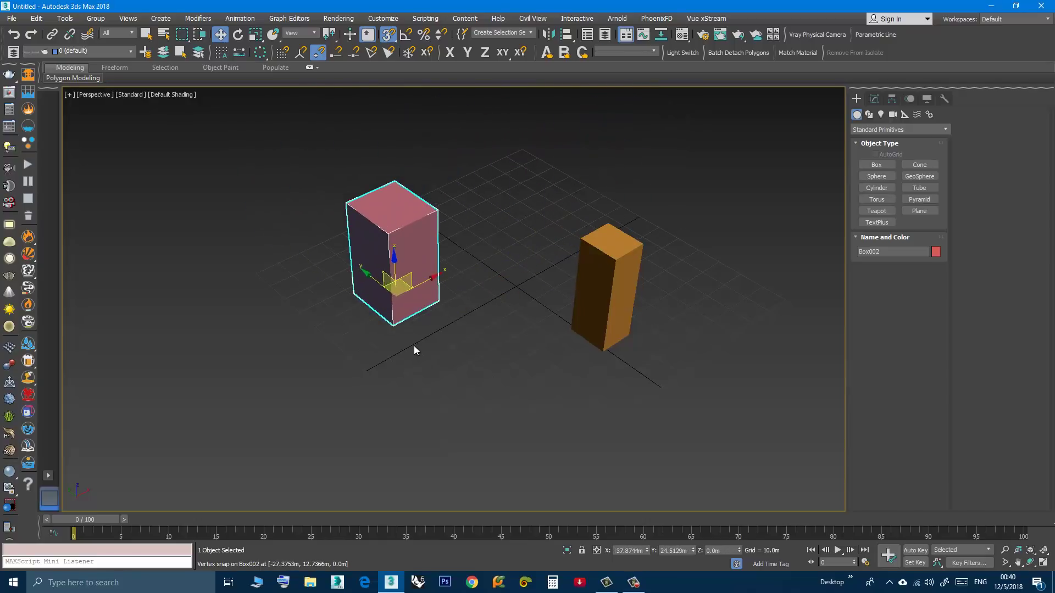
middle_drag(414, 350, 410, 387)
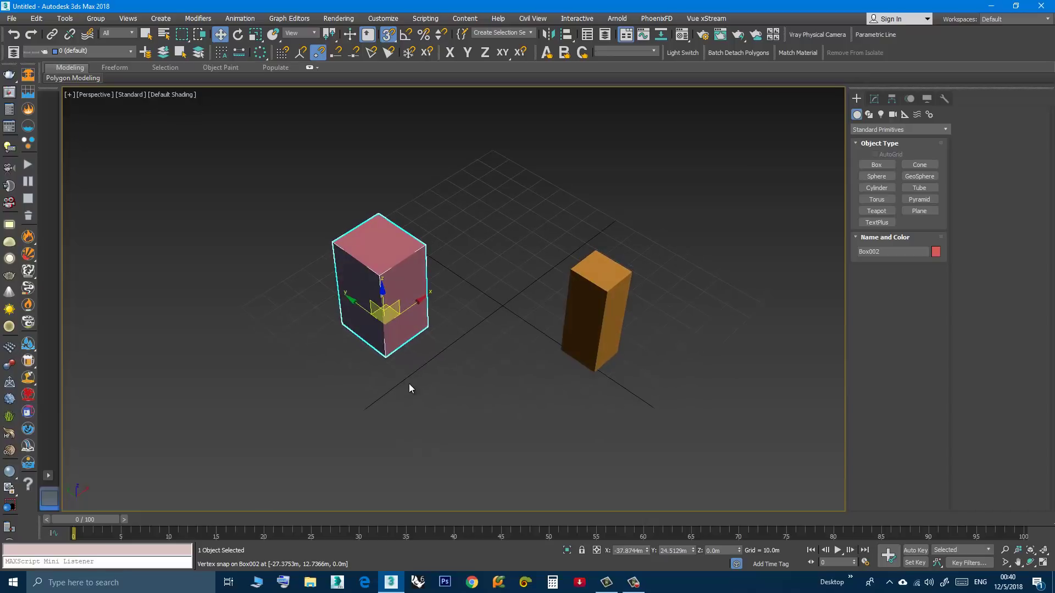
alt+middle_drag(478, 275, 473, 290)
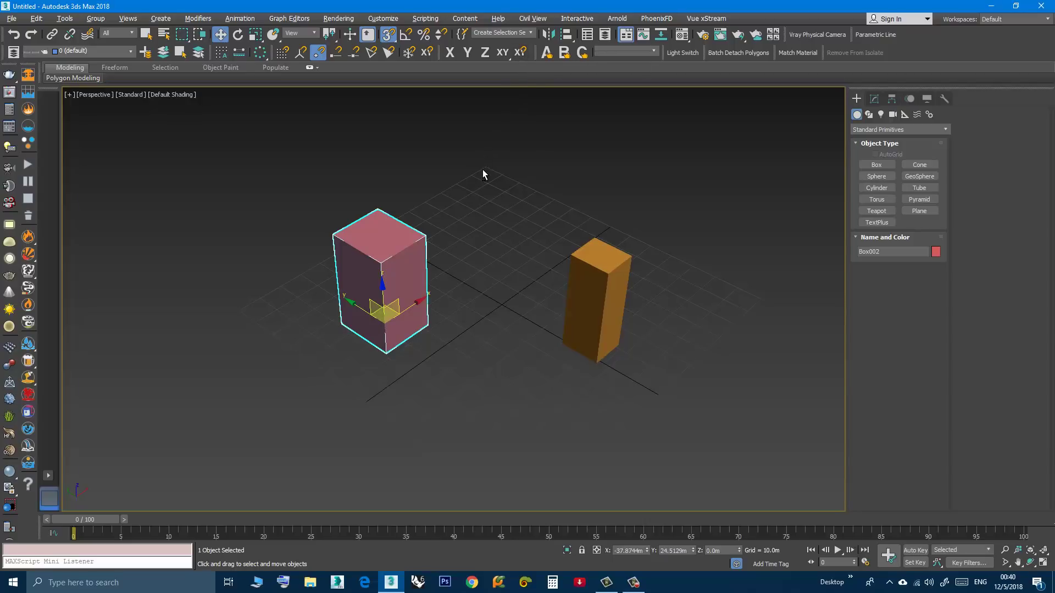
Activate axis constraints with Ctrl+Shift+X and orbit around the two boxes
key(ctrl+shift+x)
alt+middle_drag(454, 258, 409, 244)
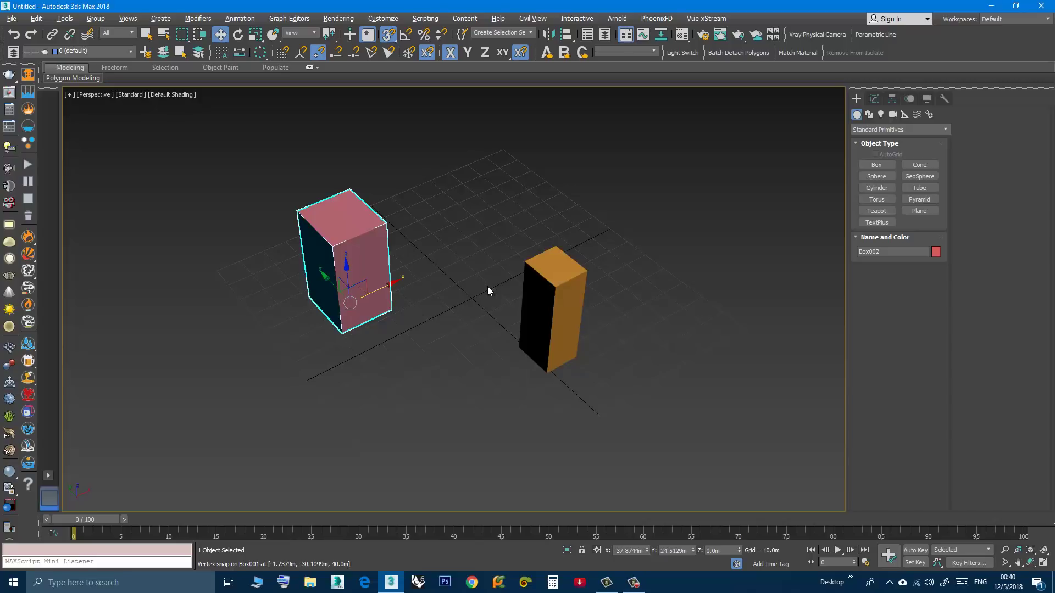
alt+middle_drag(488, 287, 476, 215)
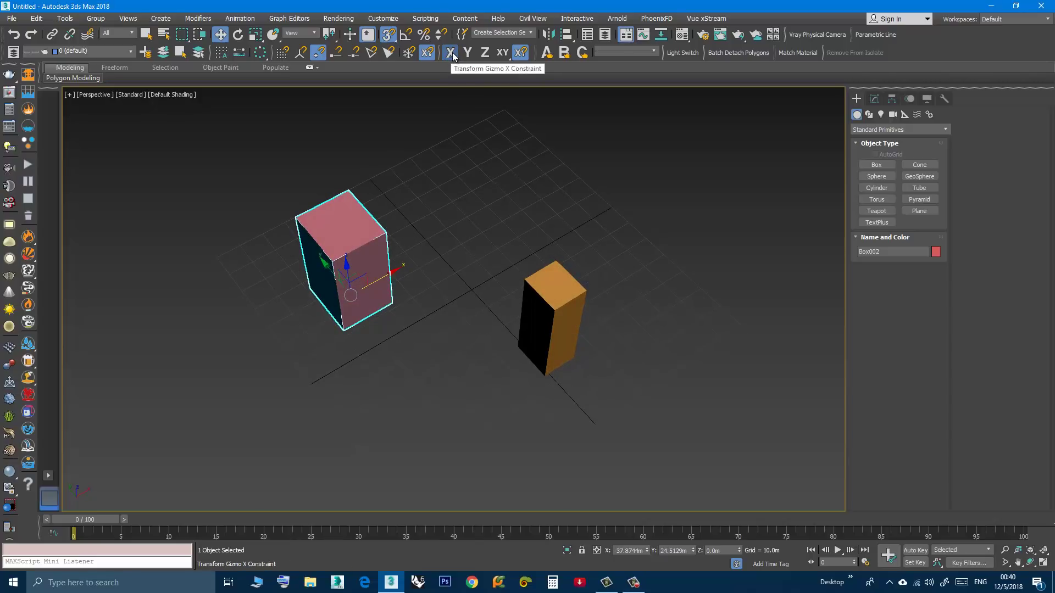
alt+middle_drag(417, 211, 428, 206)
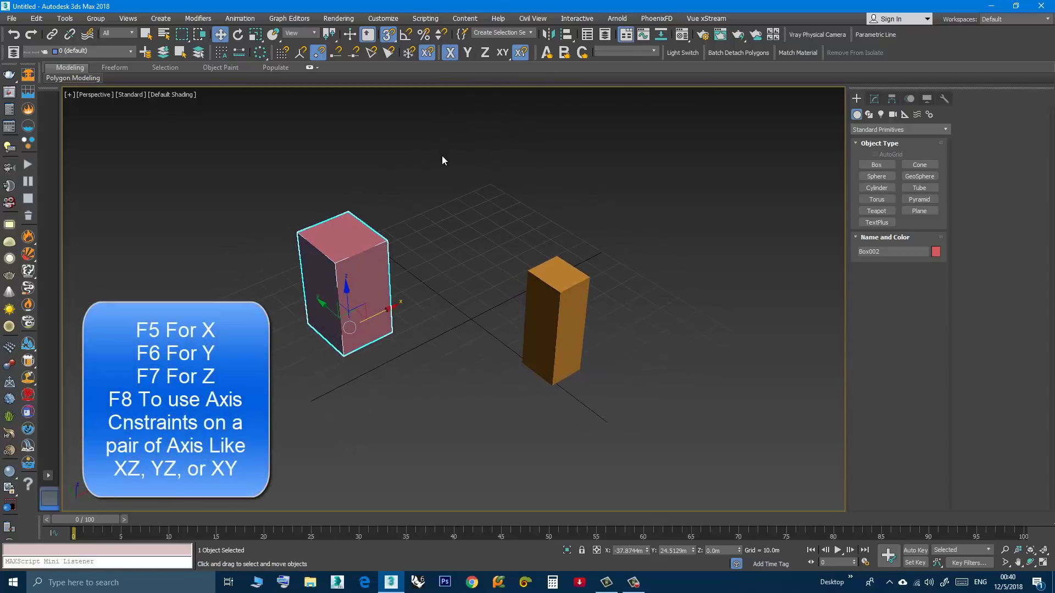
Try the Y, Z and XY constraints and F8, finishing with the XY plane active
click(468, 53)
click(484, 57)
key(F8)
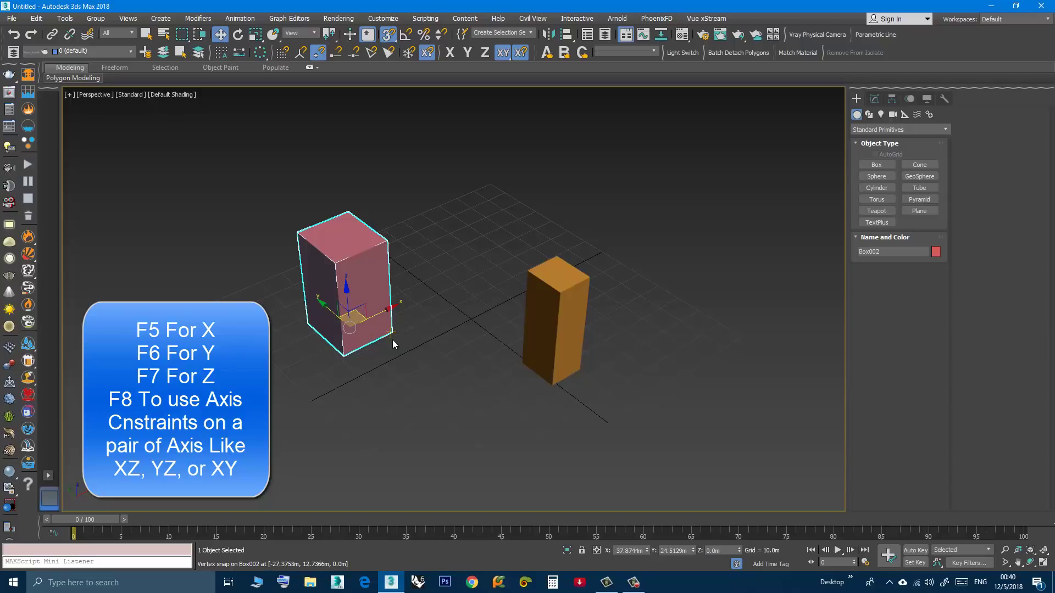
alt+middle_drag(389, 342, 394, 329)
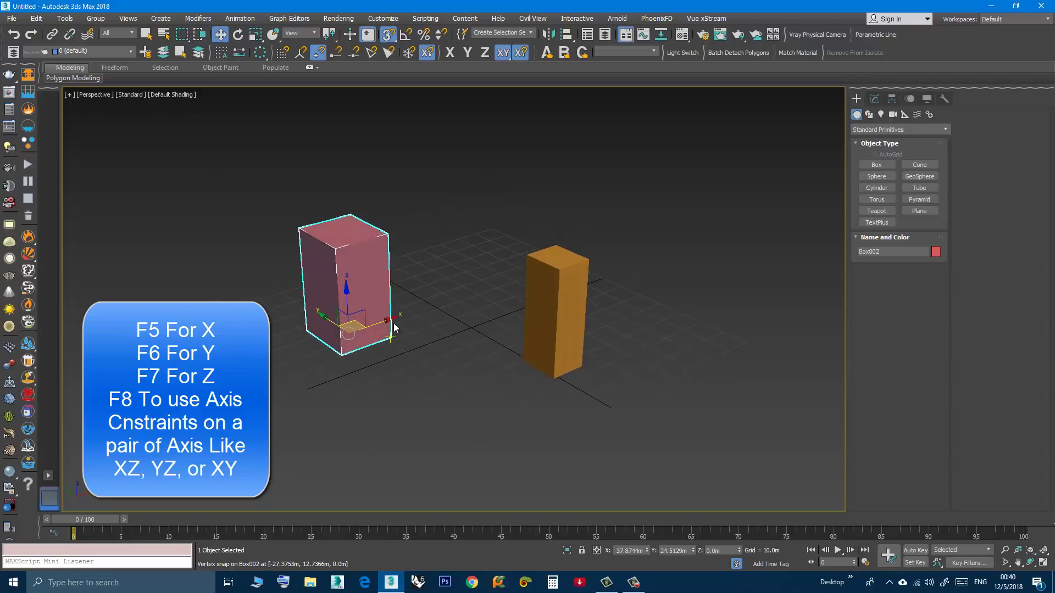
click(484, 55)
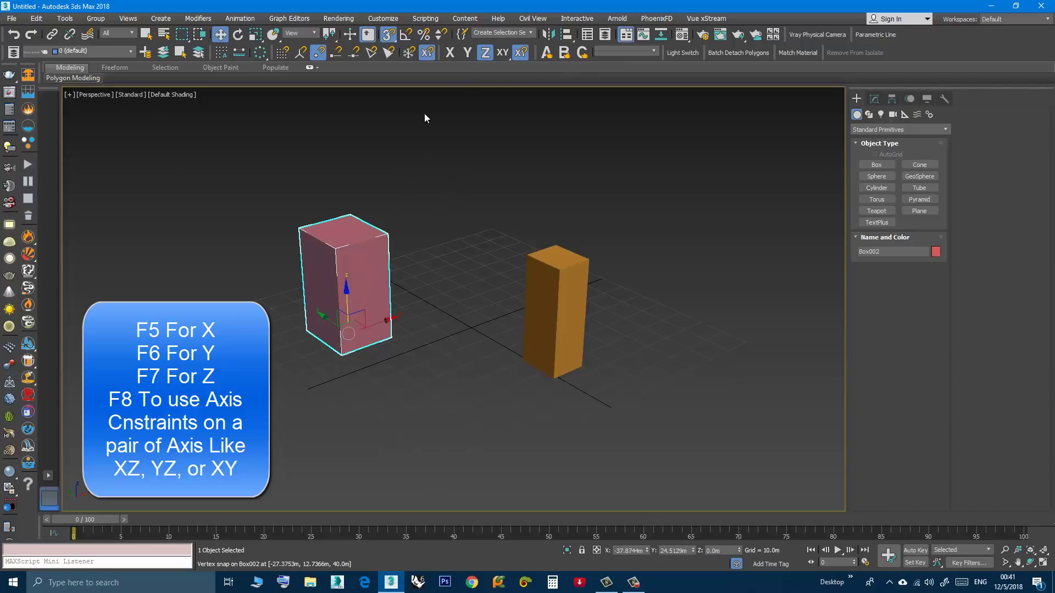
click(469, 54)
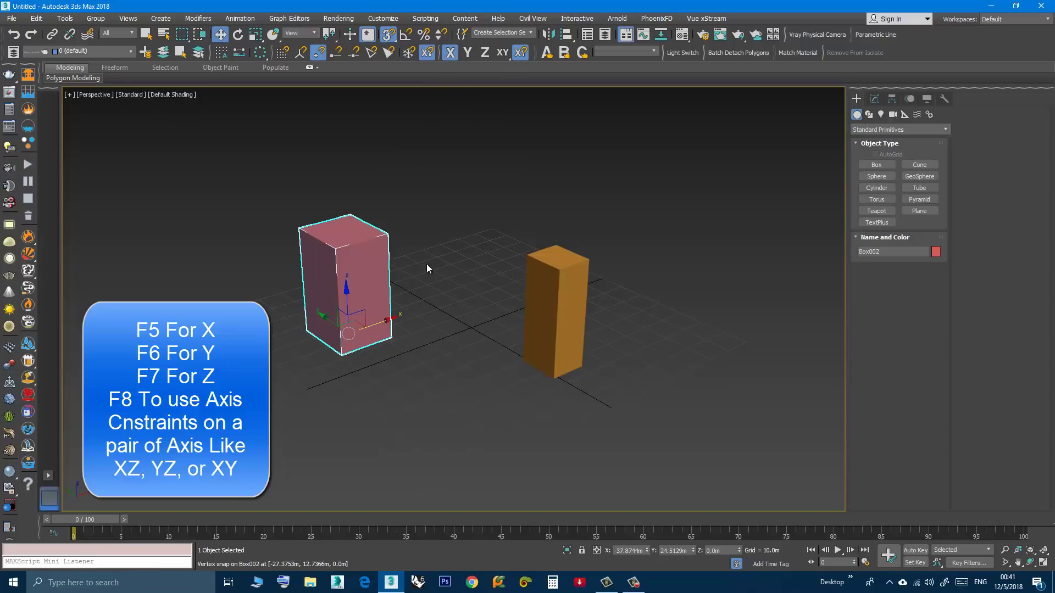
click(500, 55)
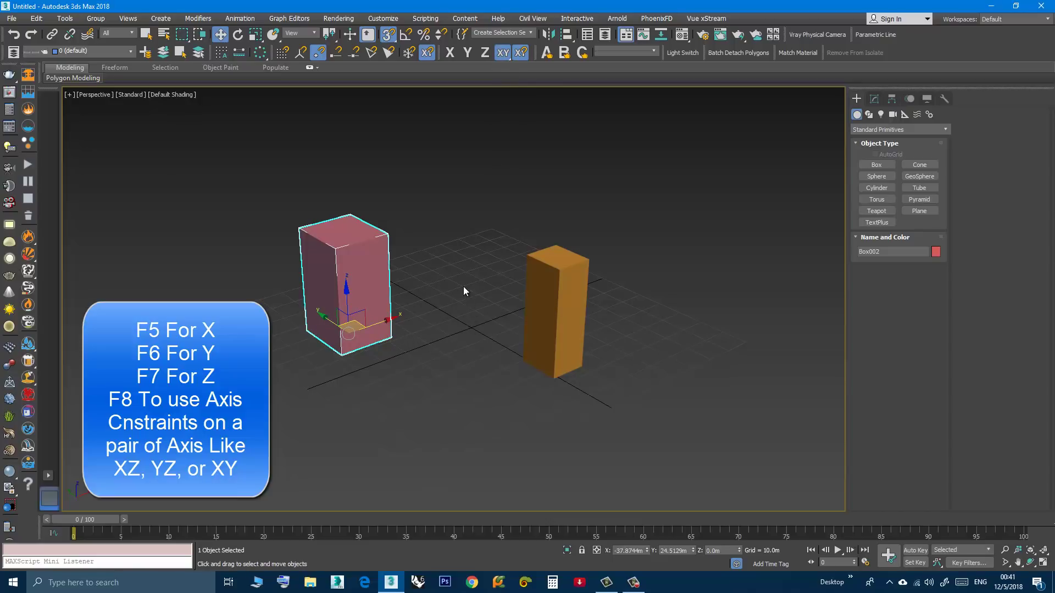
Cycle F8 through YZ and ZX, press F5 for X, and enable vertex snapping
key(F8)
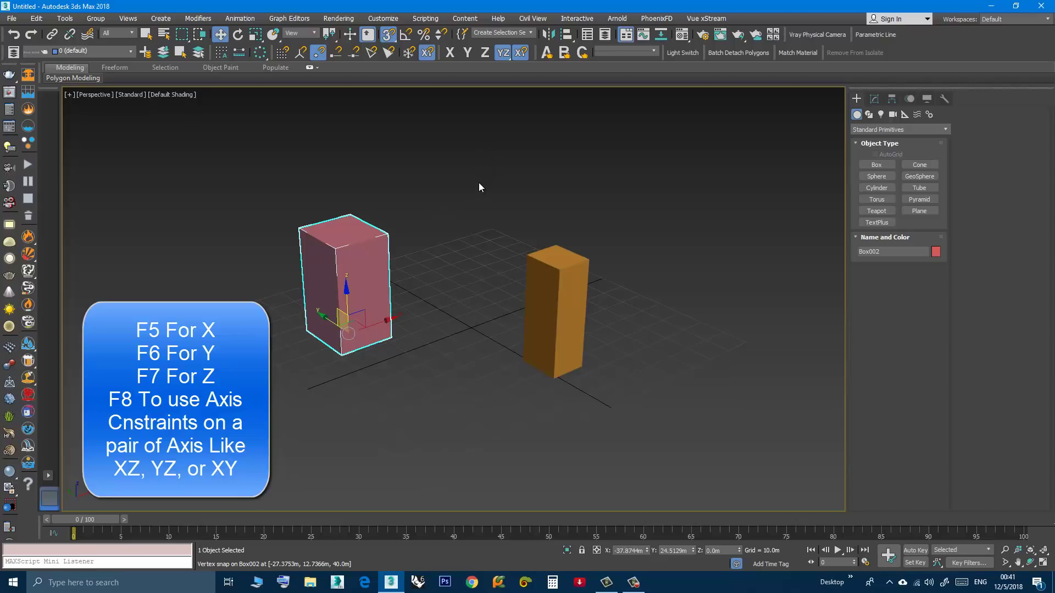
key(F8)
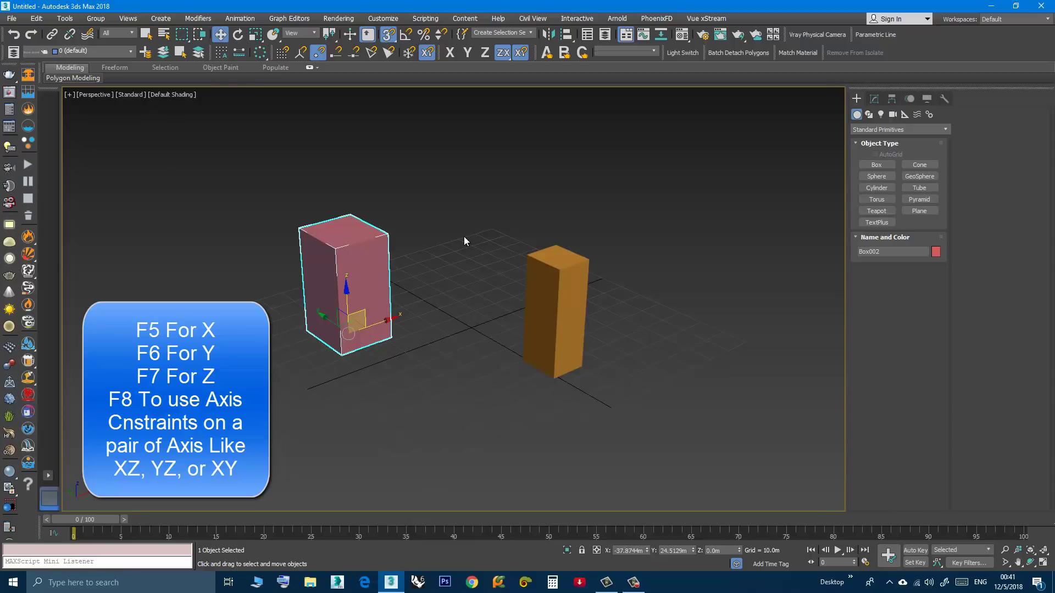
key(F5)
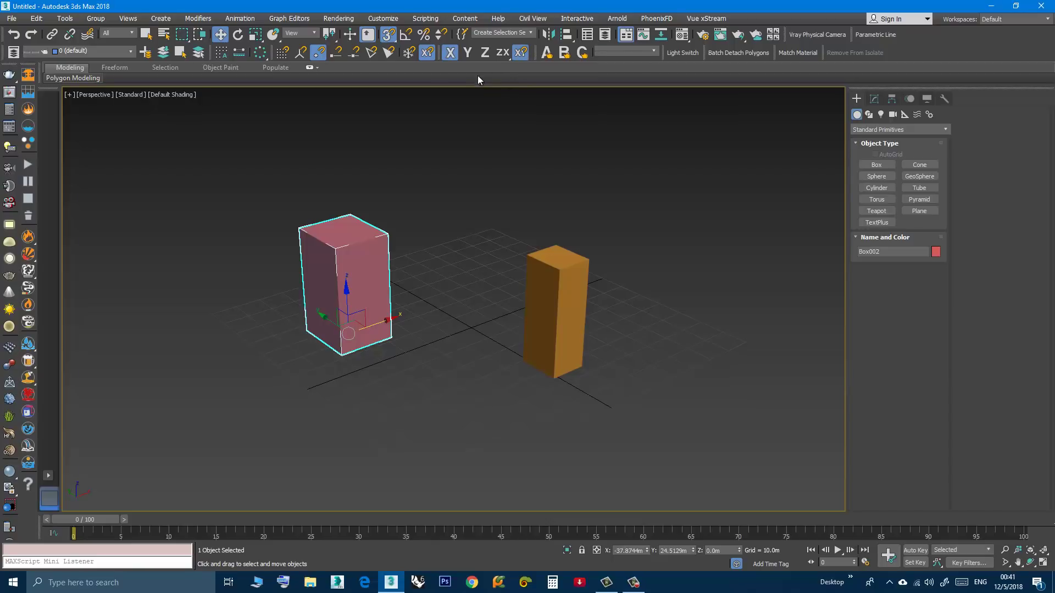
click(389, 41)
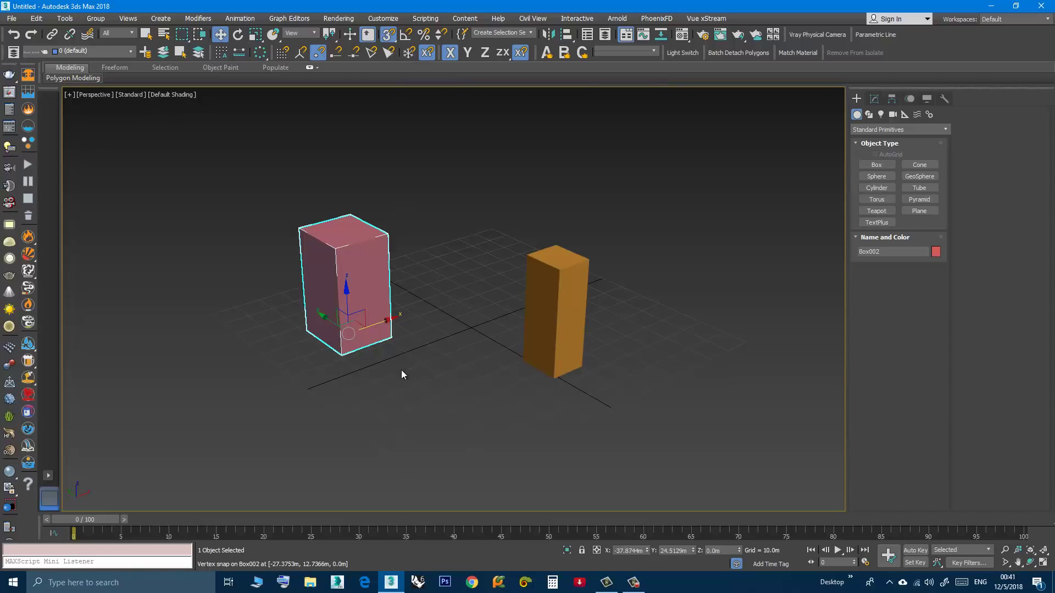
Drag the red box along X by its corner, snapping onto the orange box's top corner
mouse_move(401, 371)
alt+middle_down()
mouse_move(402, 381)
mouse_move(384, 380)
alt+middle_up()
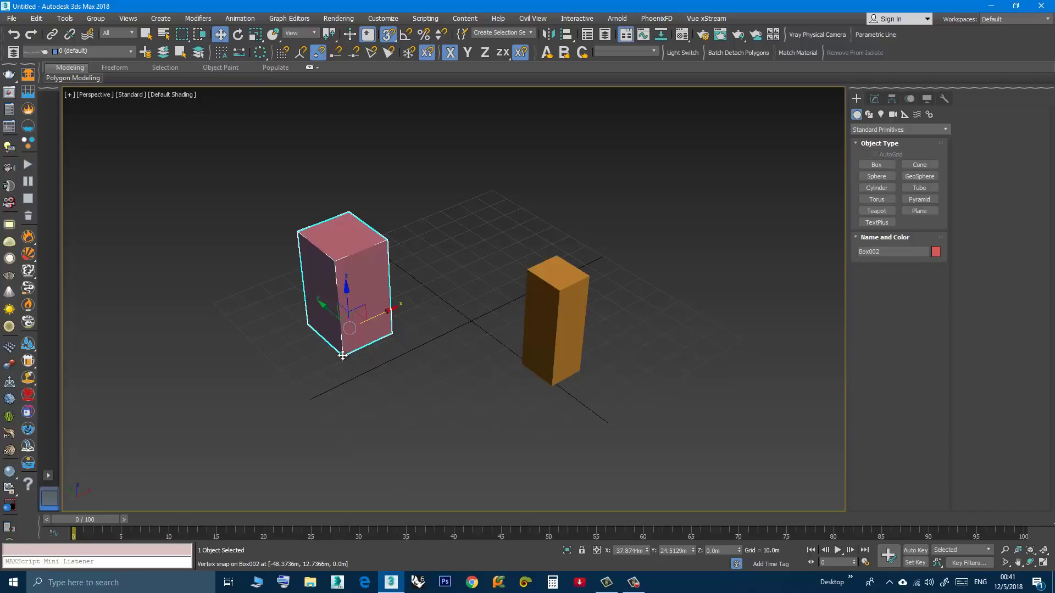
drag(343, 355, 423, 325)
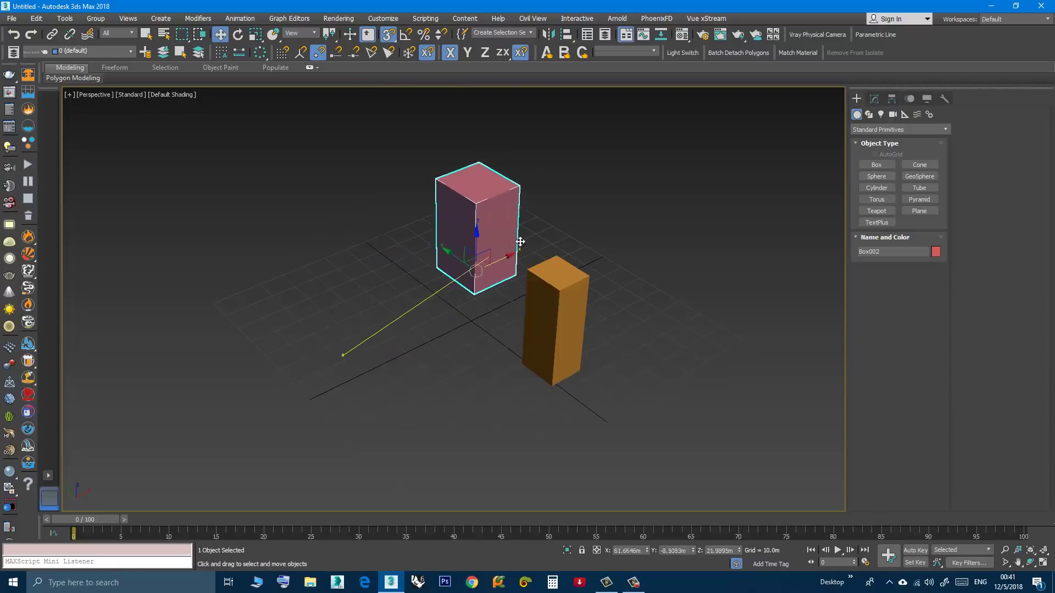
mouse_move(422, 325)
mouse_down()
mouse_move(320, 356)
mouse_move(332, 254)
mouse_up()
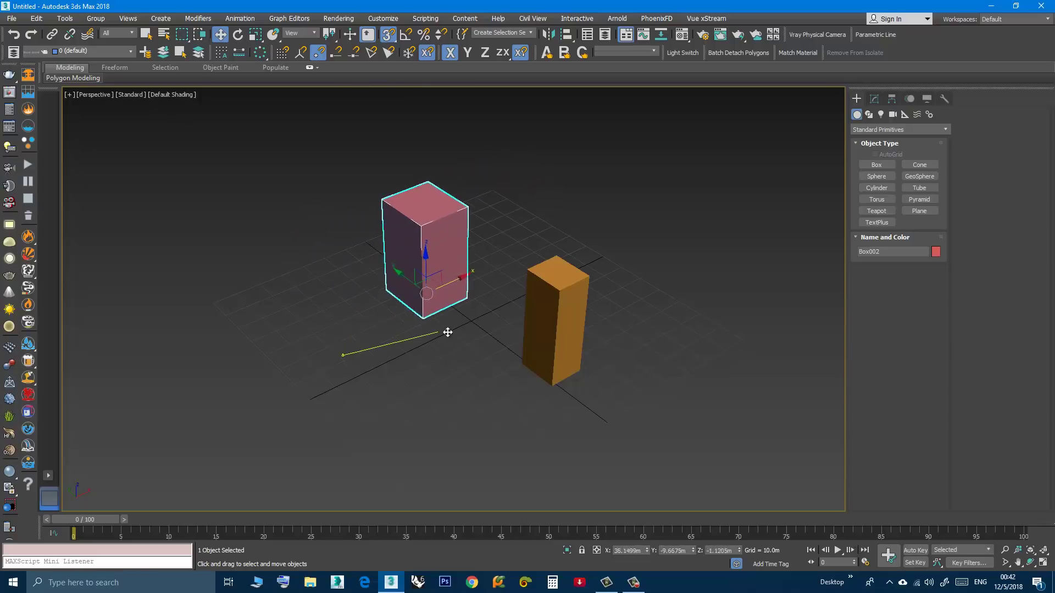
mouse_move(333, 255)
mouse_down()
mouse_move(361, 262)
mouse_move(358, 274)
mouse_up()
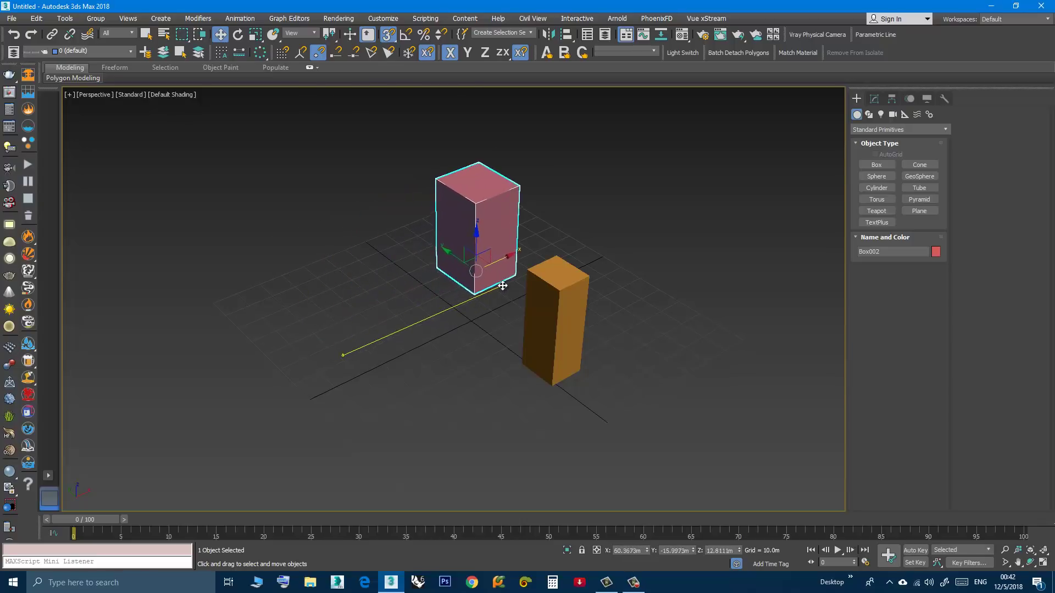
drag(359, 274, 531, 278)
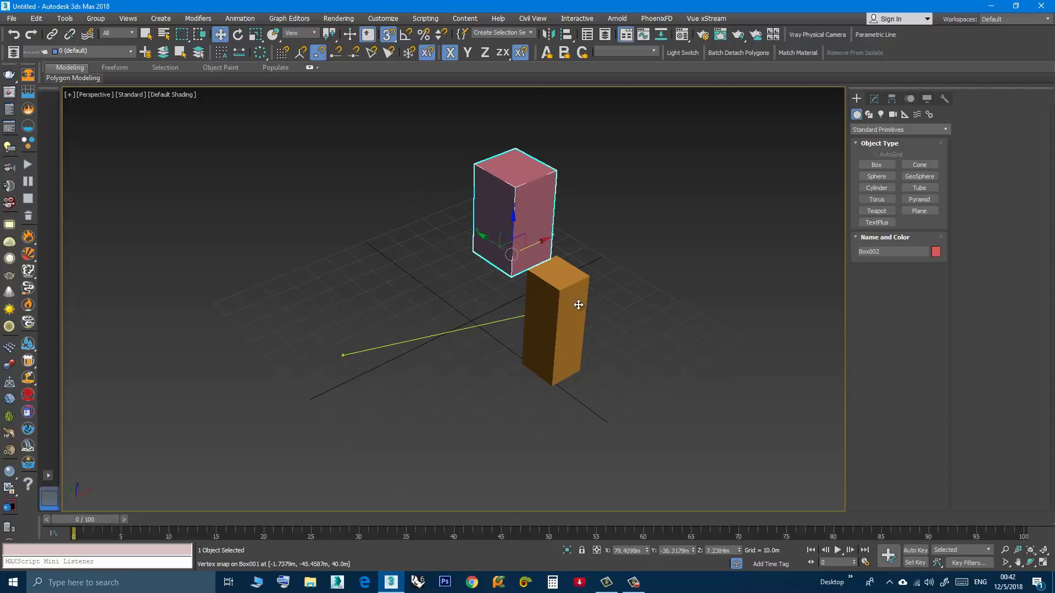
mouse_move(530, 278)
mouse_down()
mouse_move(572, 301)
mouse_move(563, 295)
mouse_up()
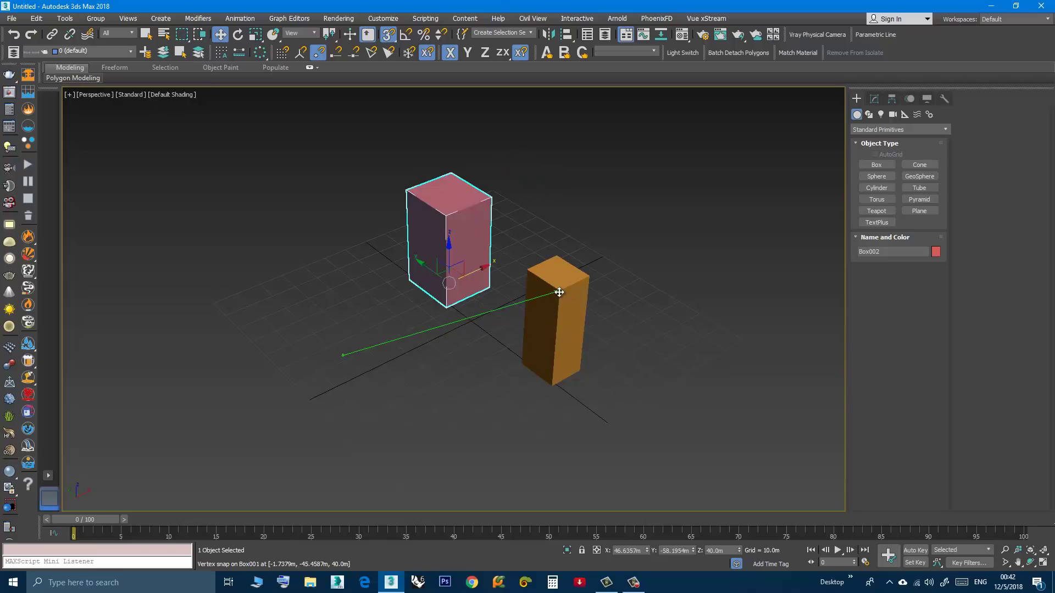
drag(560, 292, 559, 291)
mouse_move(460, 374)
alt+middle_down()
mouse_move(401, 356)
mouse_move(428, 311)
alt+middle_up()
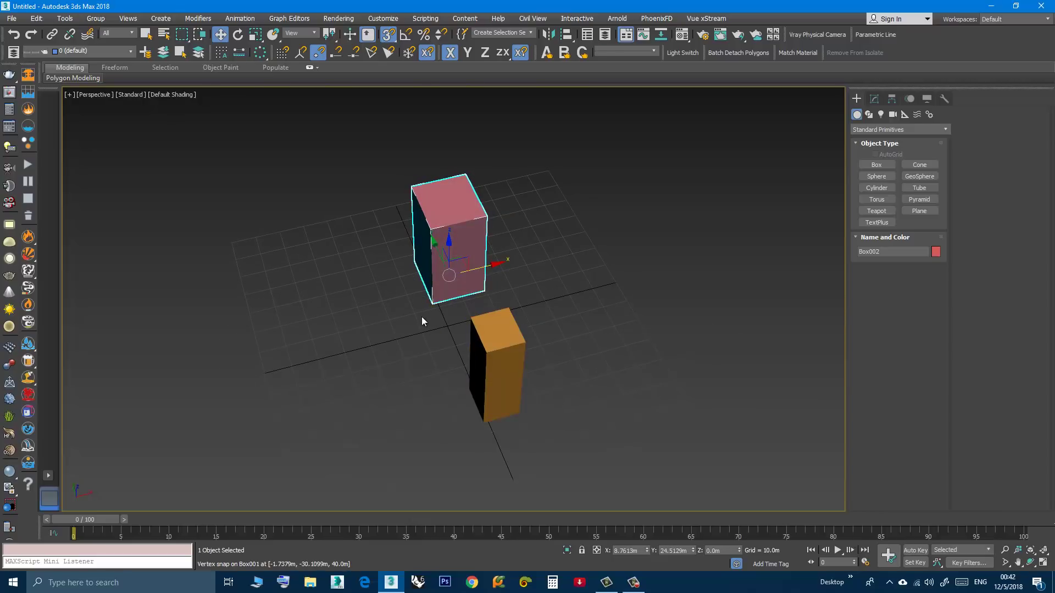
View the boxes side-on and move the red box along X by its bottom corner
mouse_move(409, 367)
alt+middle_down()
mouse_move(430, 368)
mouse_move(423, 379)
alt+middle_up()
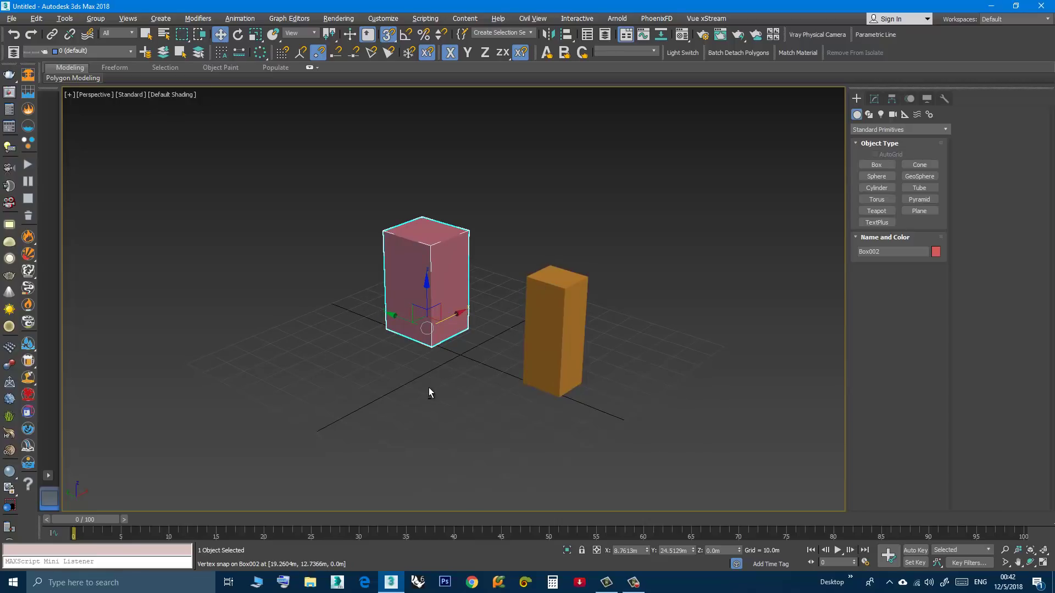
mouse_move(428, 387)
alt+middle_down()
mouse_move(431, 344)
mouse_move(424, 385)
mouse_move(436, 399)
alt+middle_up()
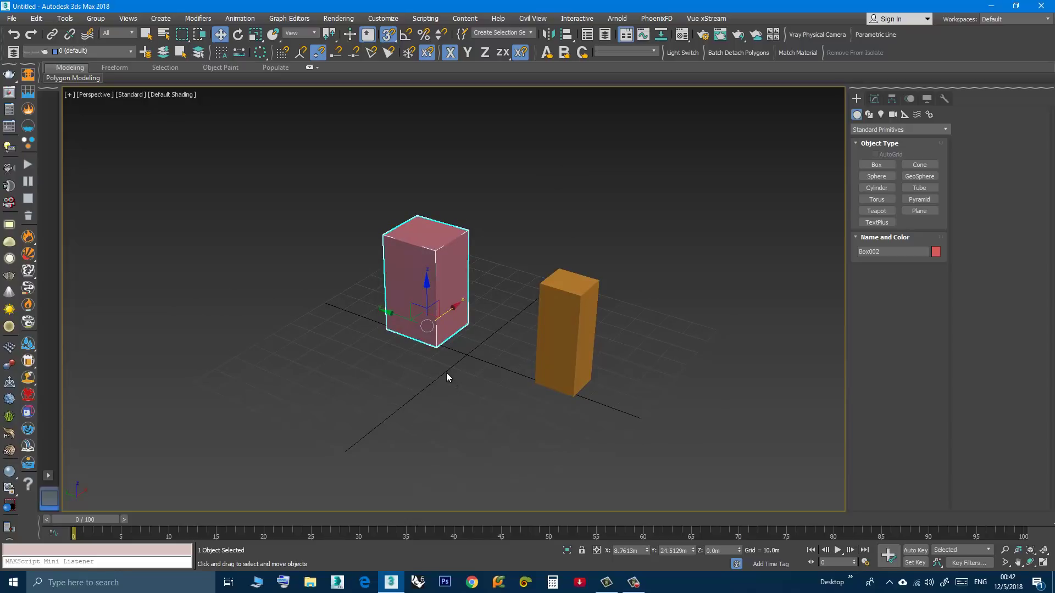
scroll(446, 376, up, 1)
scroll(443, 371, up, 1)
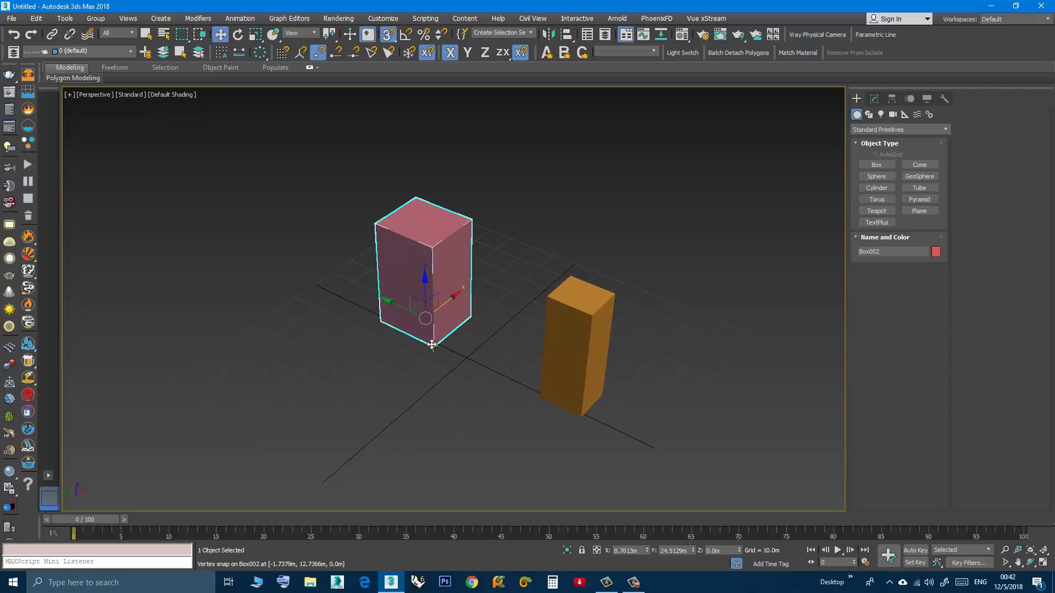
drag(433, 345, 443, 310)
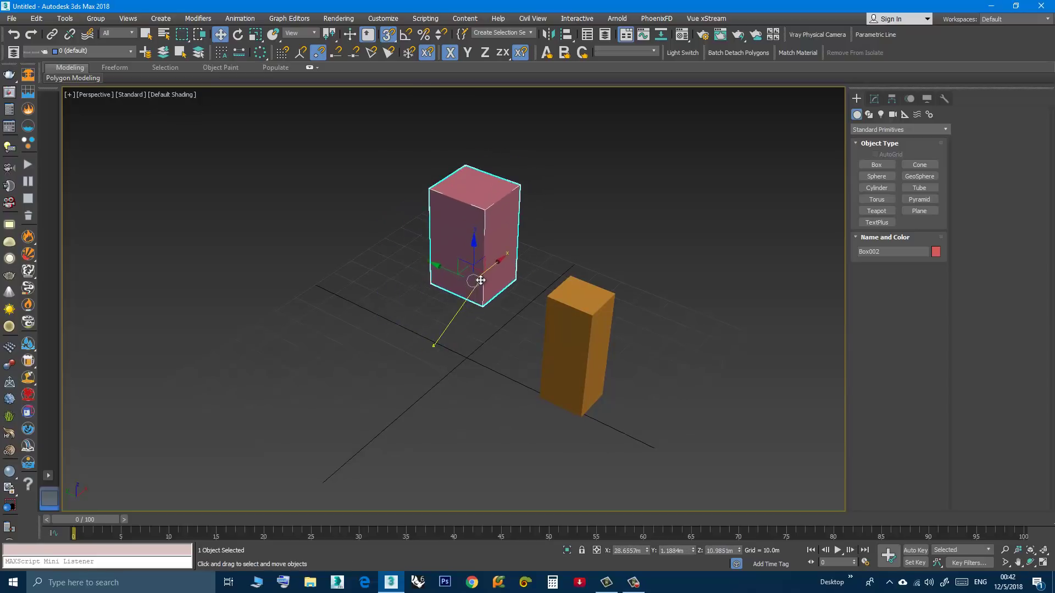
mouse_move(443, 310)
mouse_down()
mouse_move(482, 282)
mouse_move(428, 312)
mouse_move(456, 288)
mouse_up()
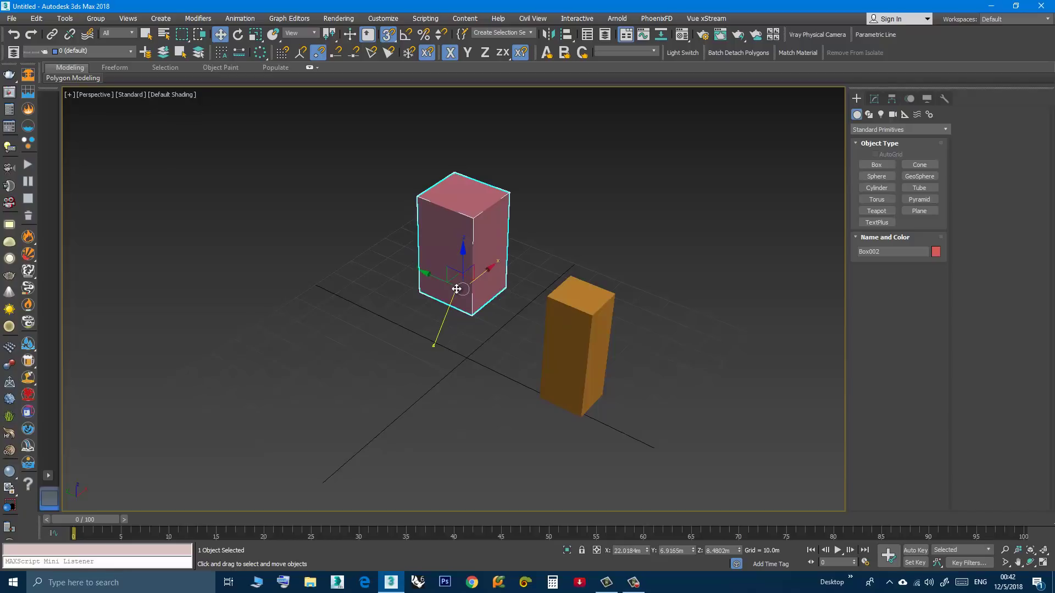
Press F7 for Z and raise the red box to the orange box's top height
key(F7)
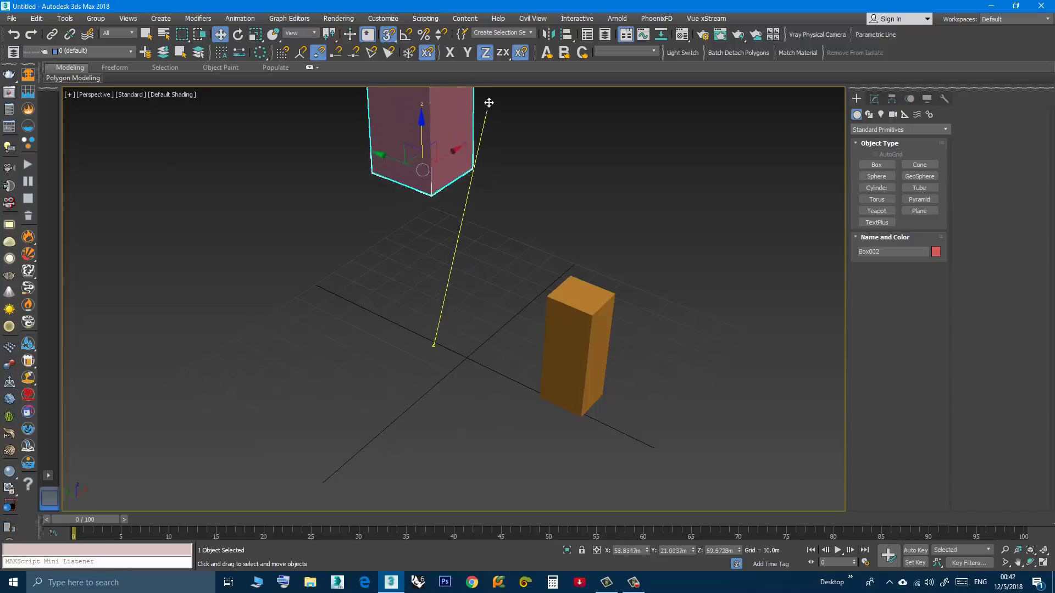
mouse_move(456, 288)
mouse_down()
mouse_move(489, 52)
mouse_move(526, 297)
mouse_up()
mouse_move(467, 325)
alt+middle_down()
mouse_move(431, 298)
mouse_move(455, 295)
alt+middle_up()
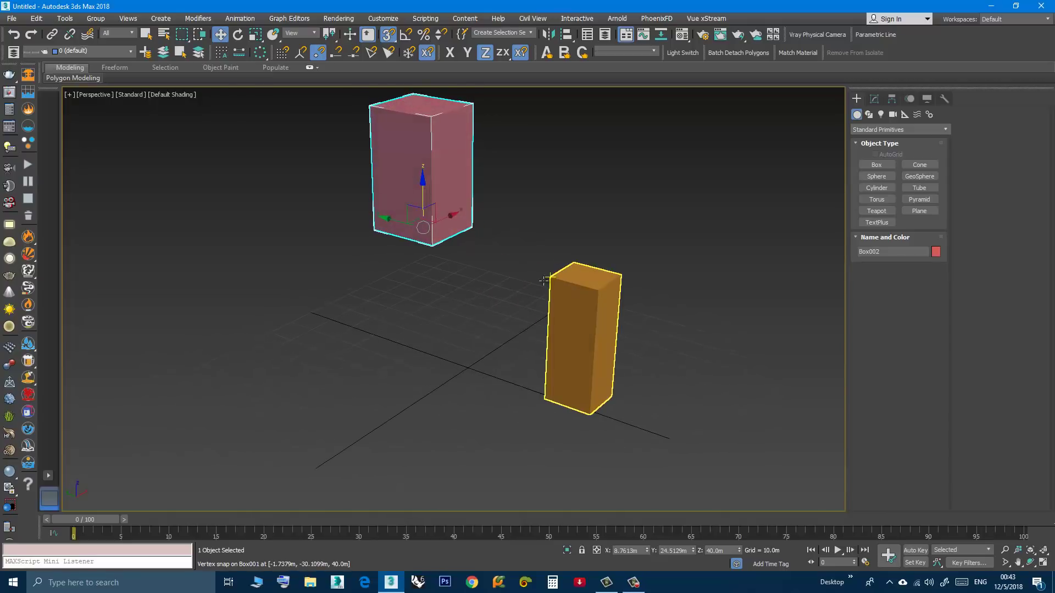
alt+middle_drag(497, 306, 490, 320)
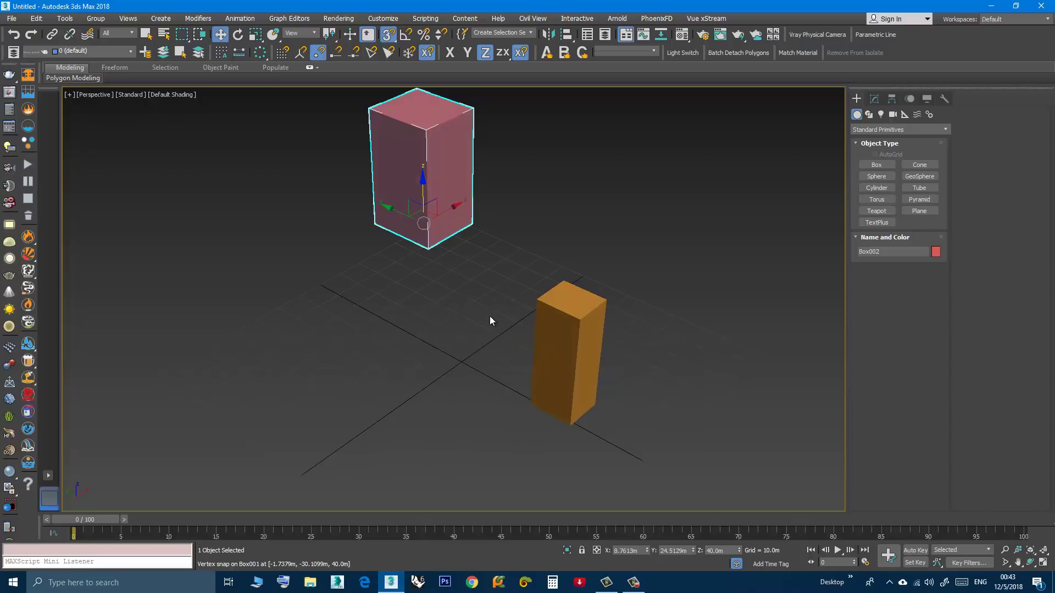
Undo the red box's raise, click the X axis constraint, and reorient the view
key(ctrl+z)
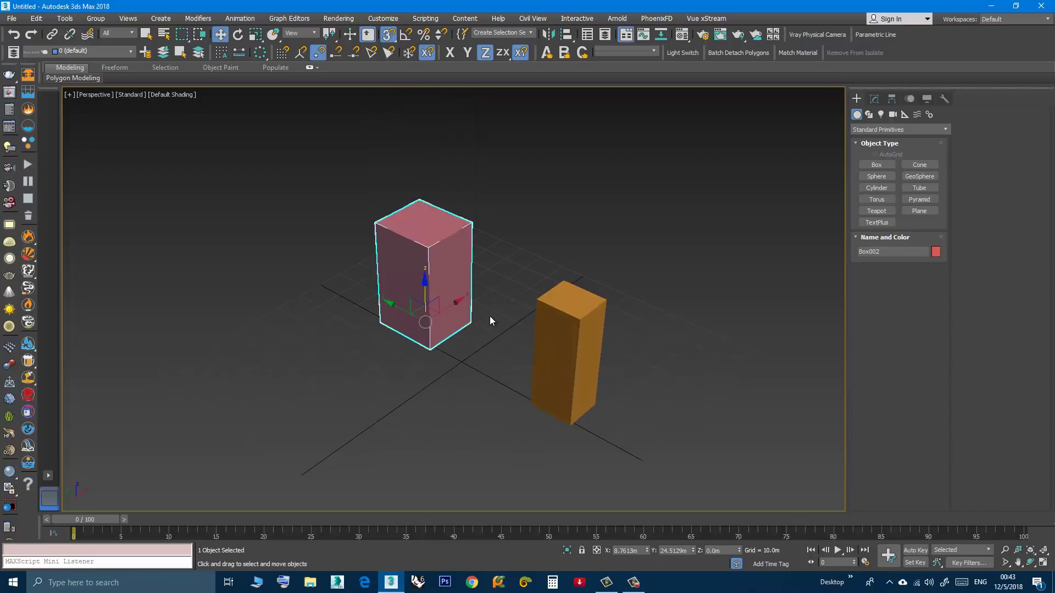
mouse_move(471, 349)
alt+middle_down()
mouse_move(471, 332)
mouse_move(467, 342)
alt+middle_up()
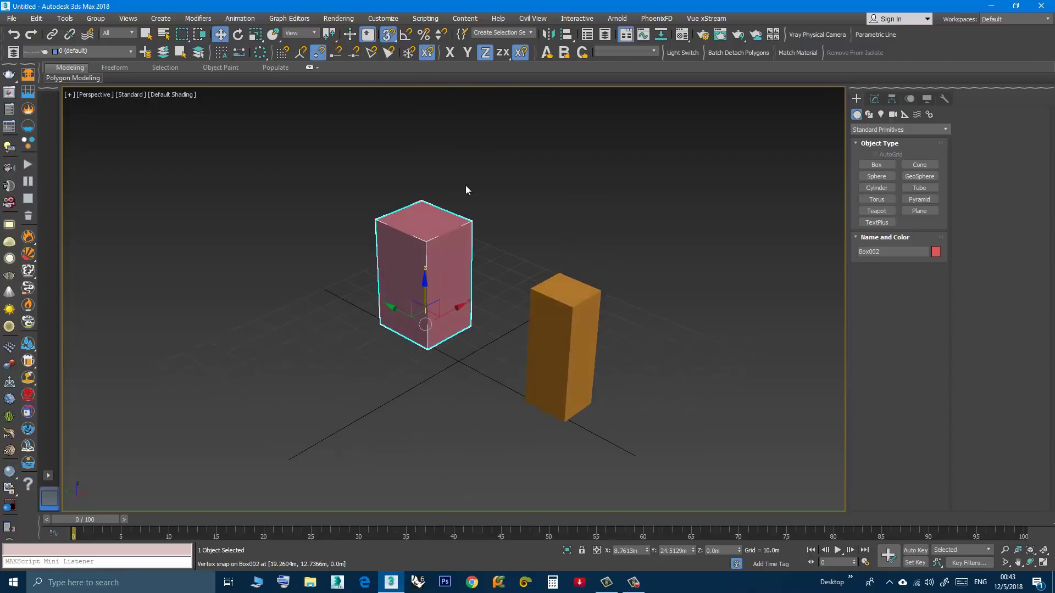
click(445, 52)
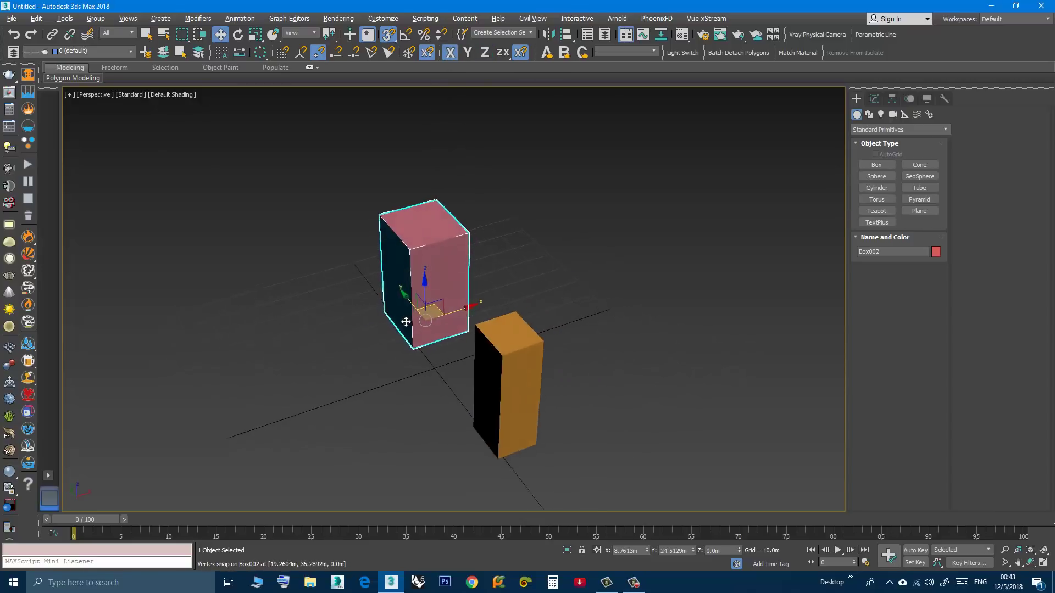
alt+middle_drag(422, 322, 443, 353)
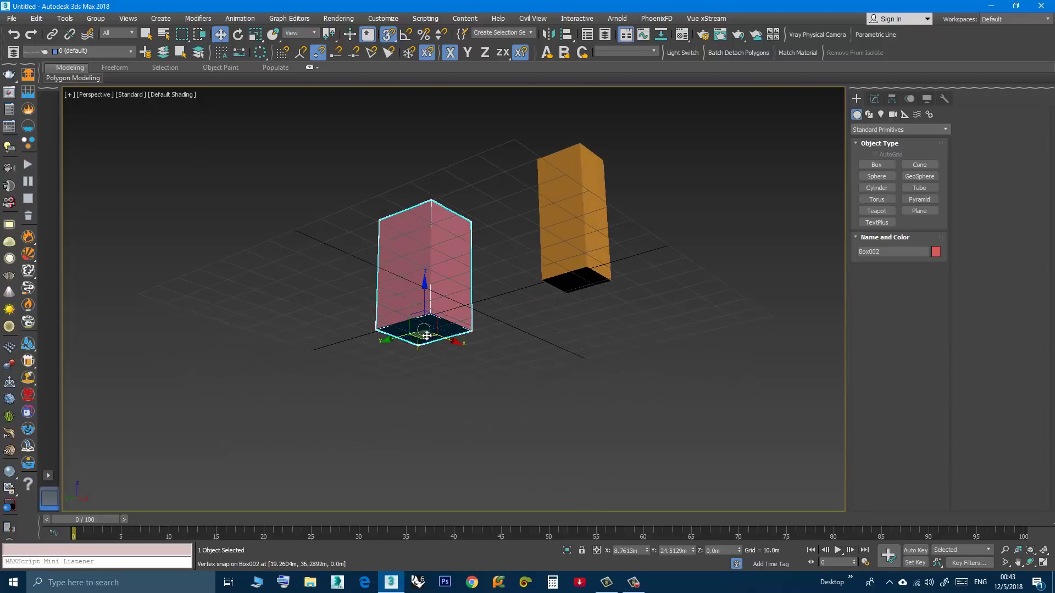
alt+middle_drag(422, 336, 426, 360)
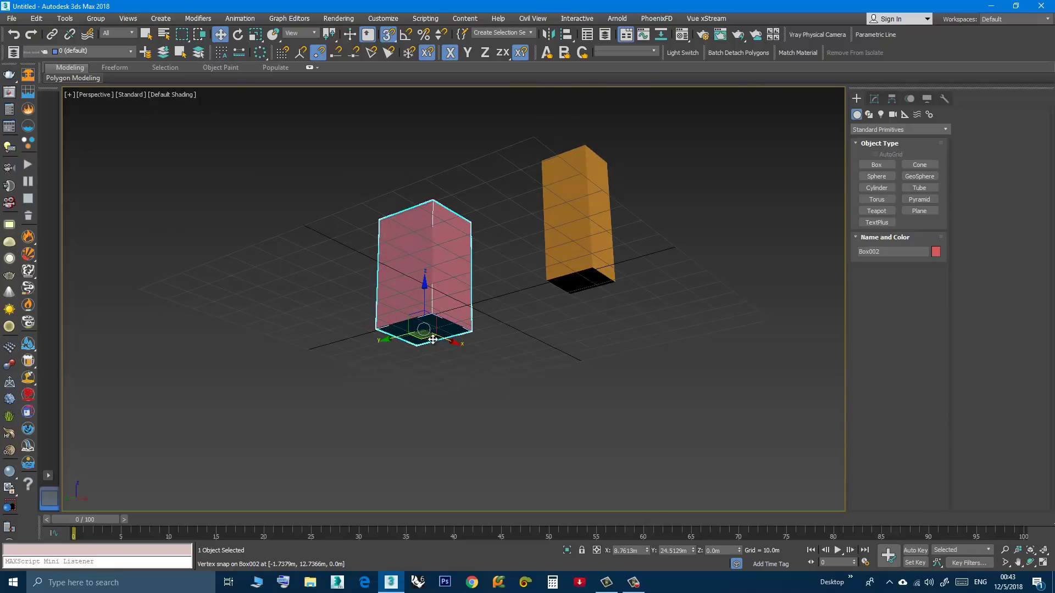
alt+middle_drag(431, 334, 439, 388)
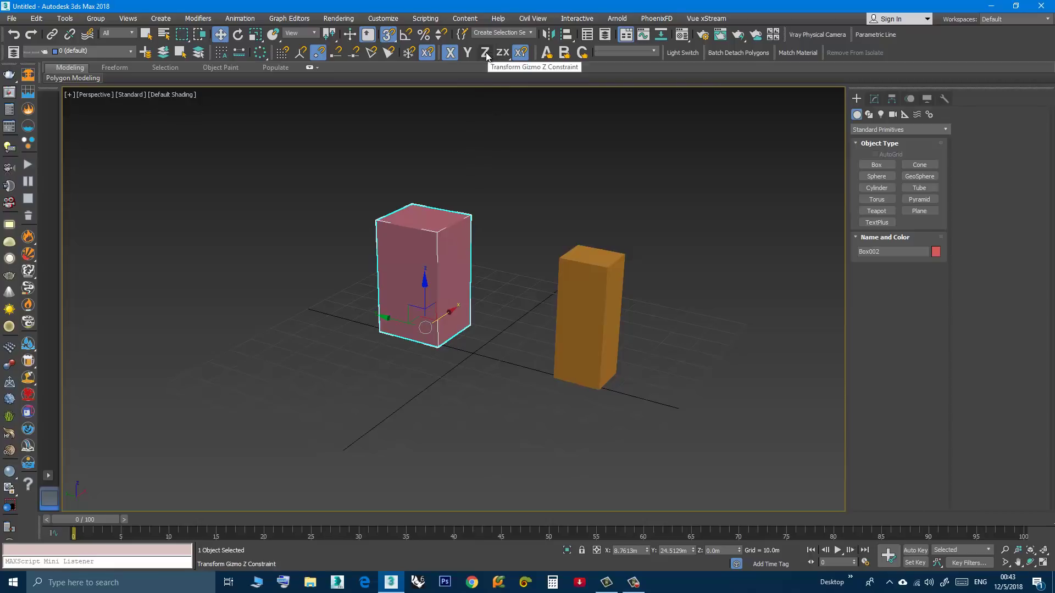
middle_drag(461, 236, 428, 272)
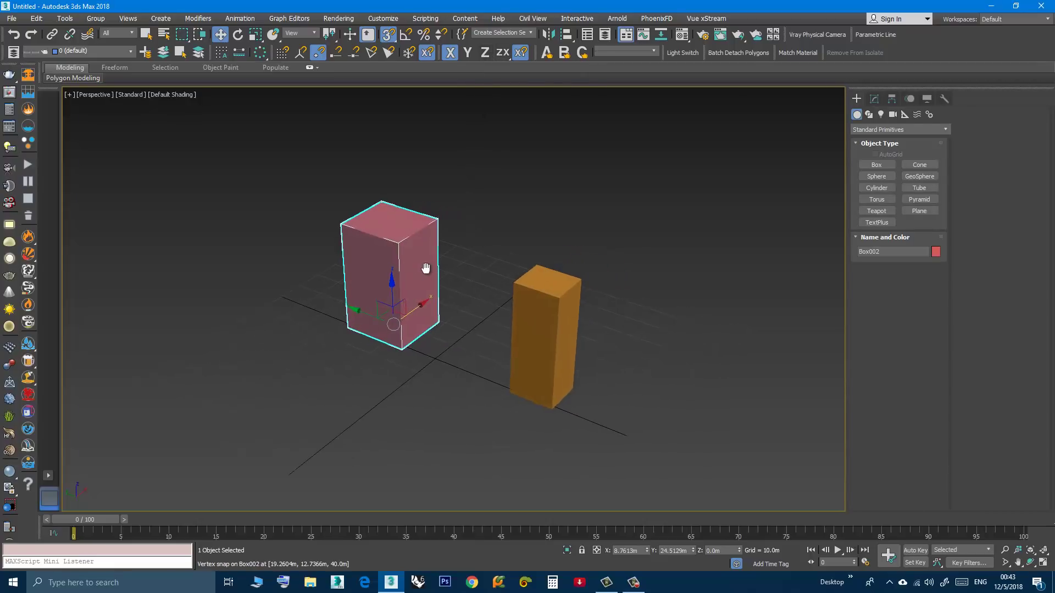
scroll(428, 273, up, 2)
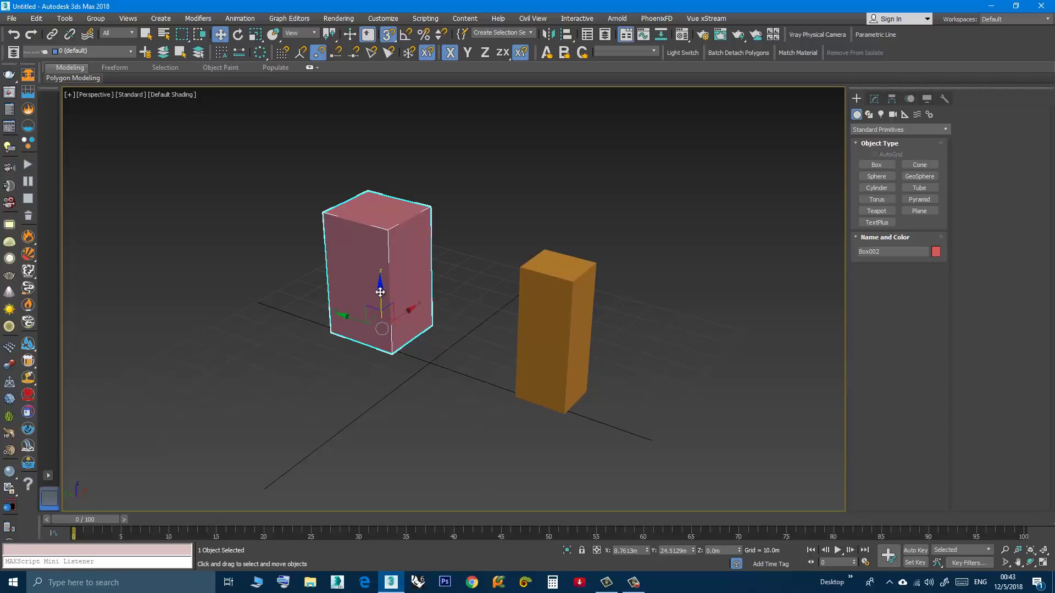
Lift the red box upward and snap it to the orange box's top corner height
drag(380, 292, 488, 53)
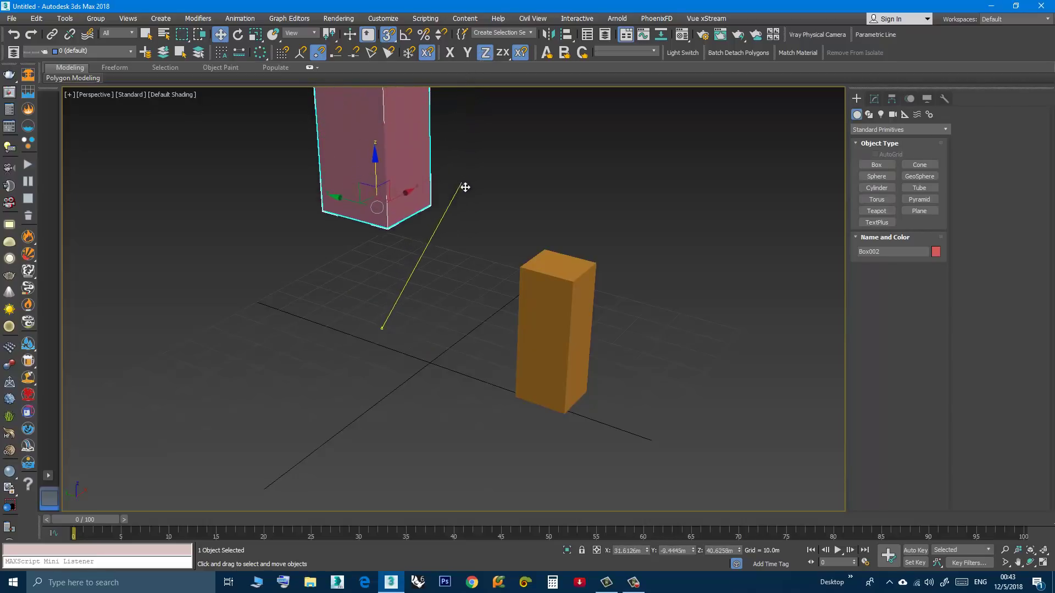
mouse_move(488, 54)
mouse_down()
mouse_move(499, 213)
mouse_move(529, 235)
mouse_up()
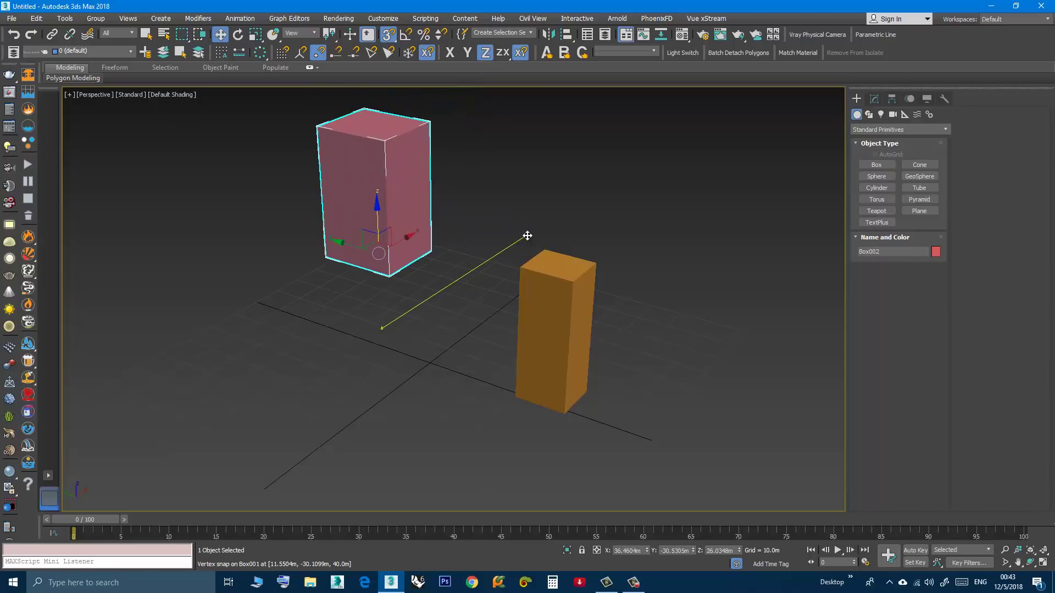
drag(528, 236, 545, 245)
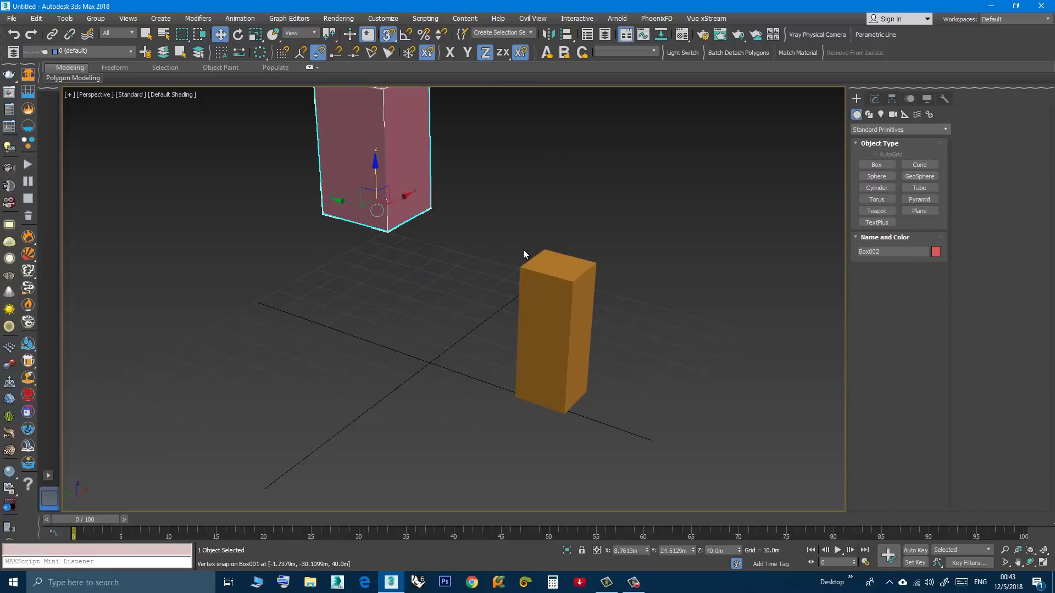
mouse_move(521, 252)
middle_down()
mouse_move(452, 299)
mouse_move(468, 306)
mouse_move(480, 334)
mouse_move(530, 289)
middle_up()
Check Midpoint in Grid and Snap Settings alongside Vertex, then close the dialog
alt+middle_drag(450, 301, 453, 299)
right_click(388, 37)
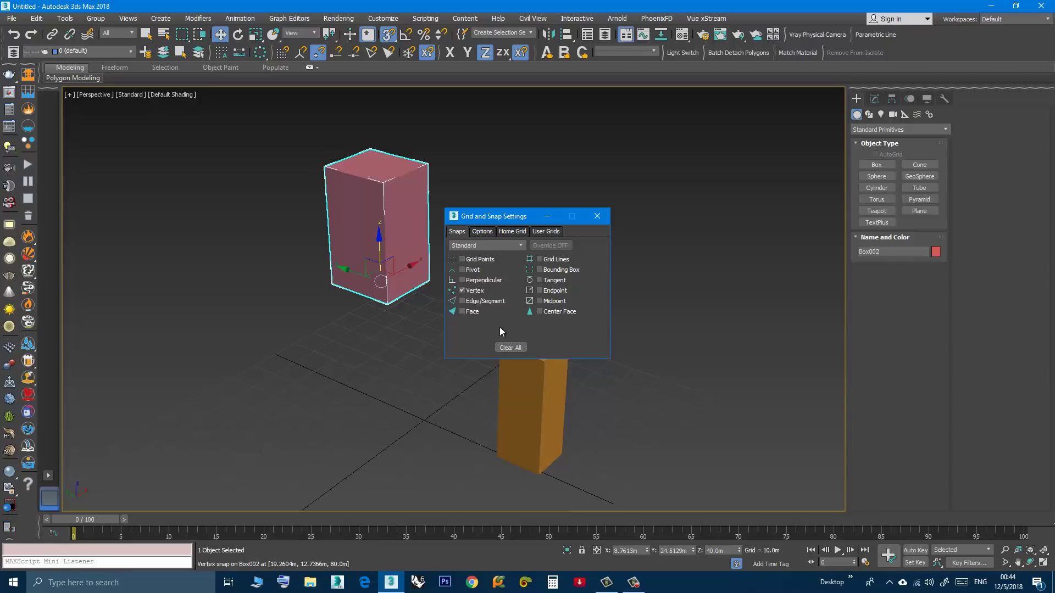
click(540, 302)
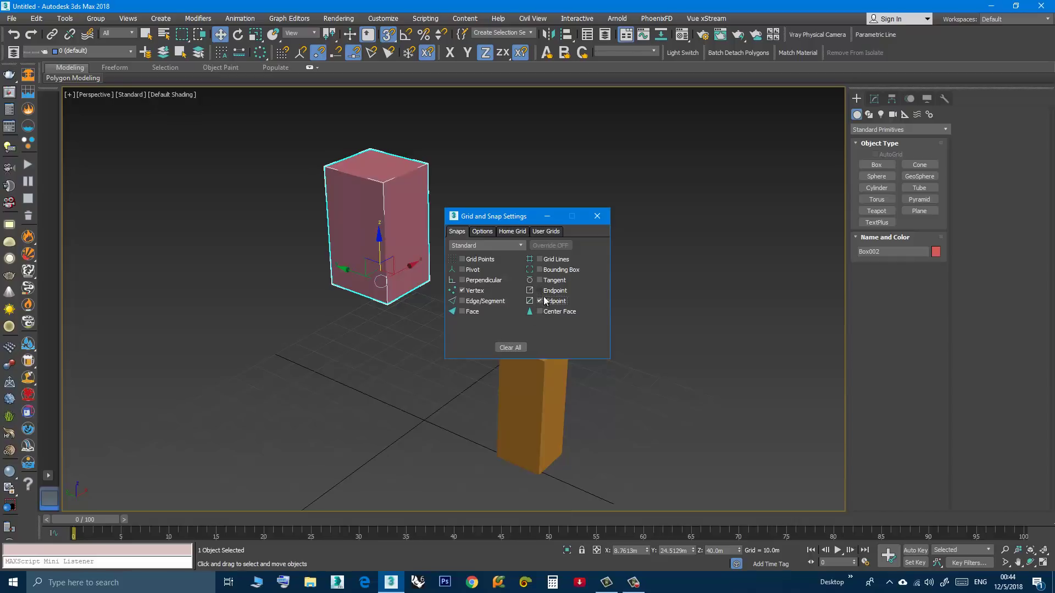
click(597, 217)
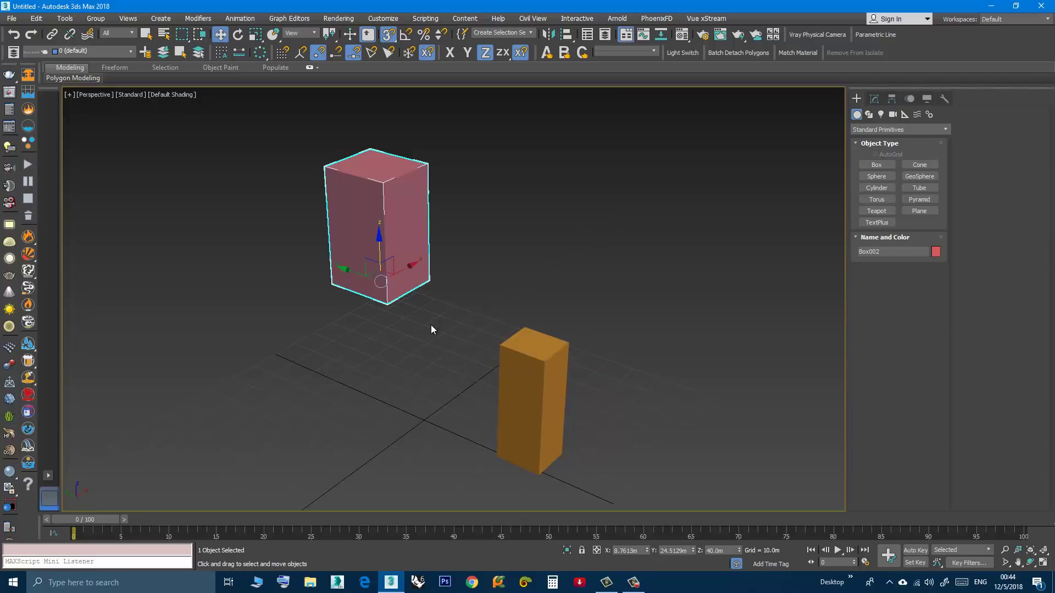
Orbit around both boxes to a more distant viewing angle
mouse_move(431, 331)
alt+middle_down()
mouse_move(385, 330)
mouse_move(389, 316)
alt+middle_up()
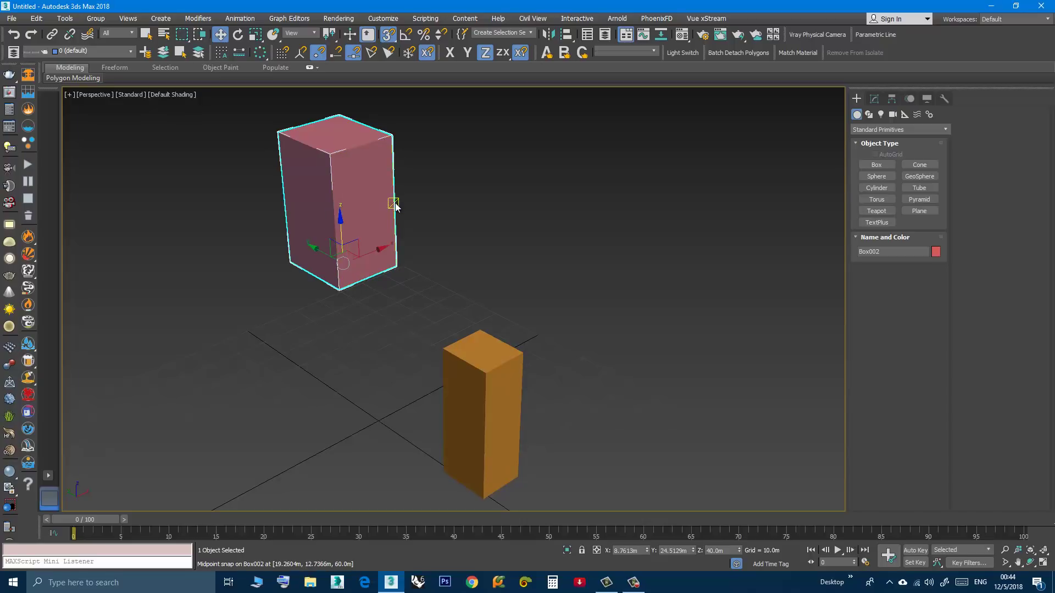
mouse_move(394, 200)
alt+middle_down()
mouse_move(389, 216)
mouse_move(430, 260)
mouse_move(397, 303)
alt+middle_up()
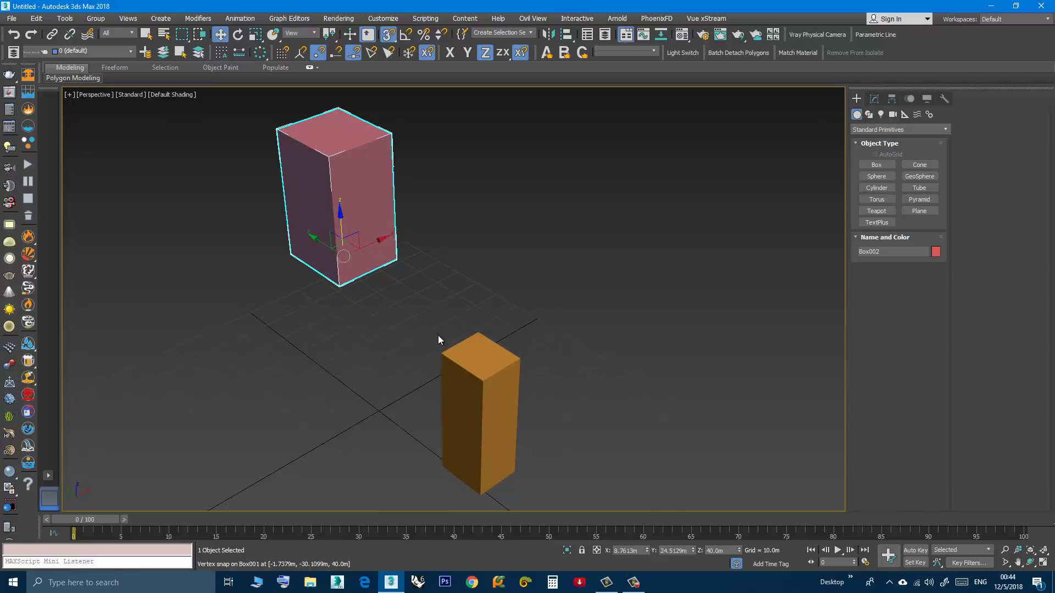
alt+middle_drag(438, 335, 410, 325)
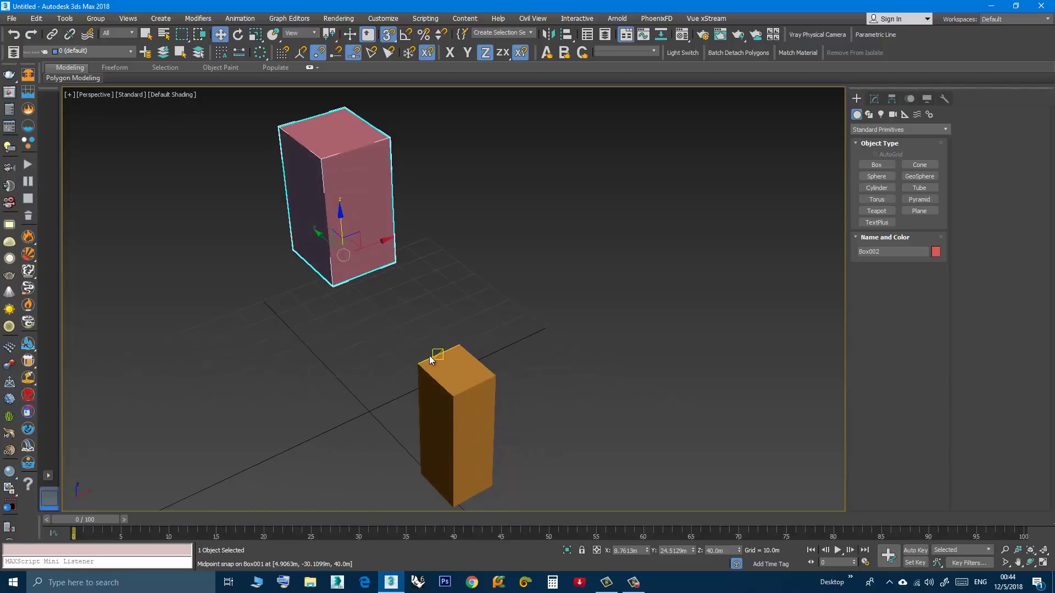
scroll(440, 359, up, 1)
scroll(441, 358, up, 1)
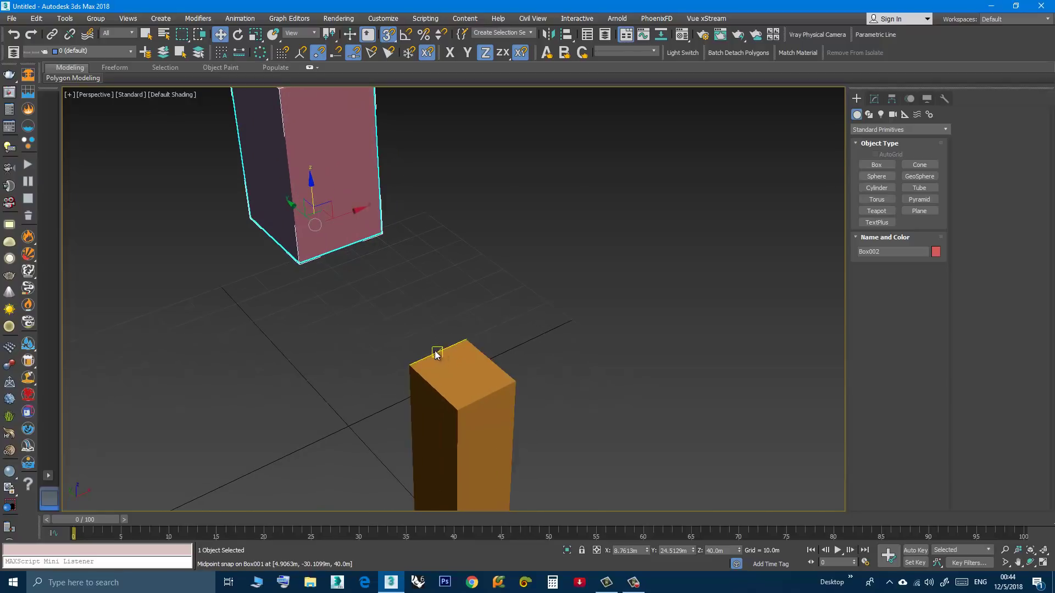
scroll(459, 349, down, 2)
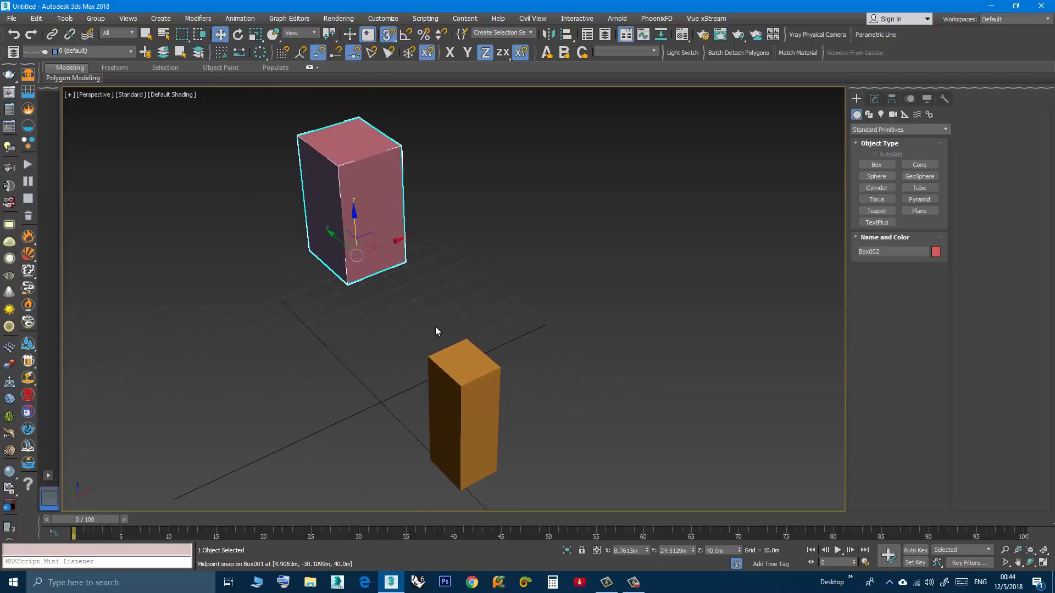
mouse_move(435, 330)
alt+middle_down()
mouse_move(455, 322)
mouse_move(395, 324)
mouse_move(377, 370)
alt+middle_up()
scroll(344, 322, up, 1)
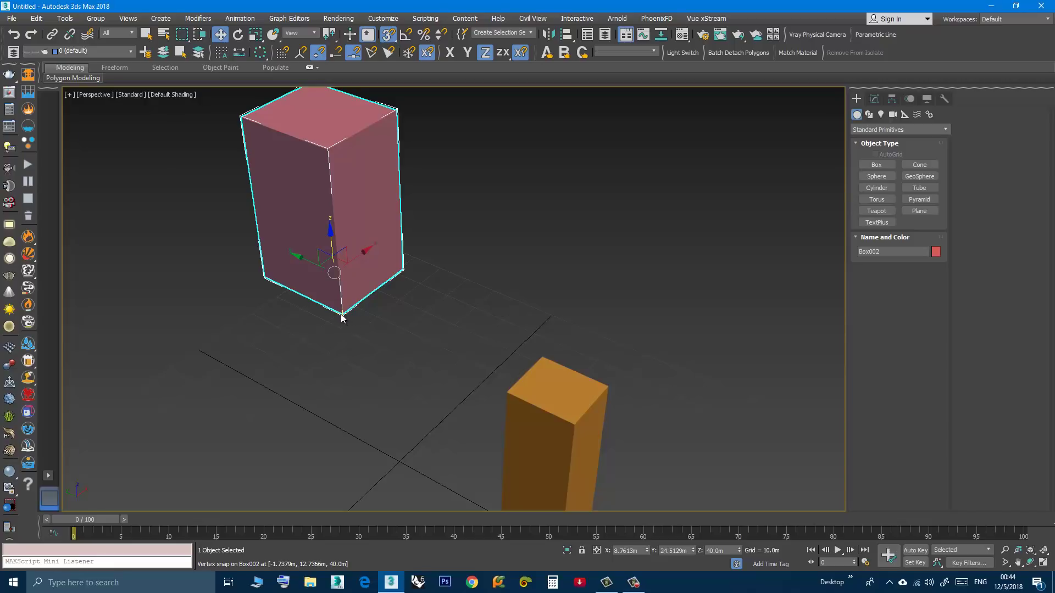
Drag the red box's bottom corner onto the orange box's top-edge midpoint
drag(342, 313, 466, 178)
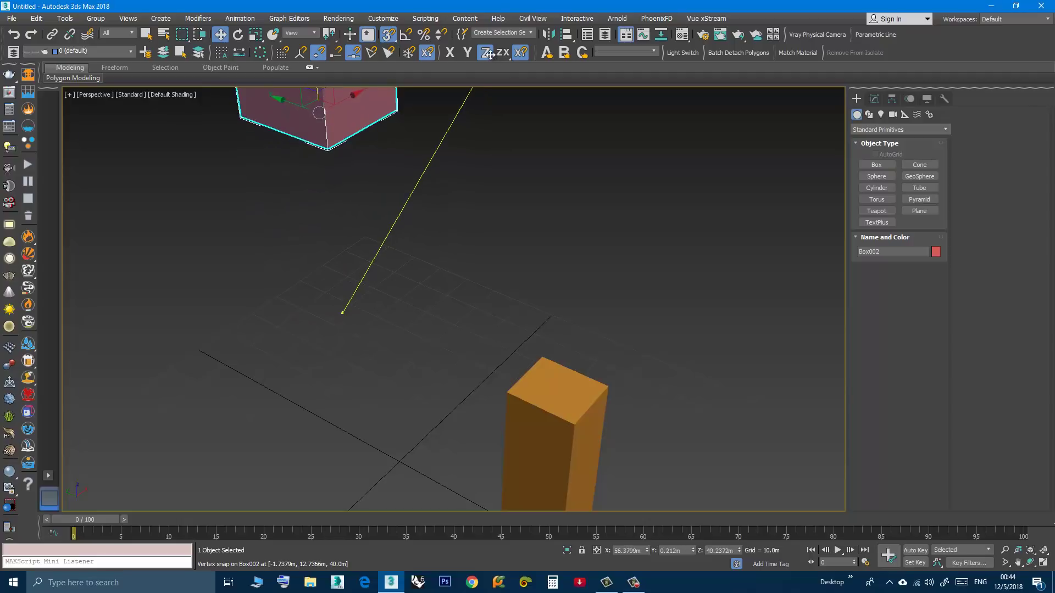
mouse_move(466, 178)
mouse_down()
mouse_move(420, 198)
mouse_move(446, 148)
mouse_up()
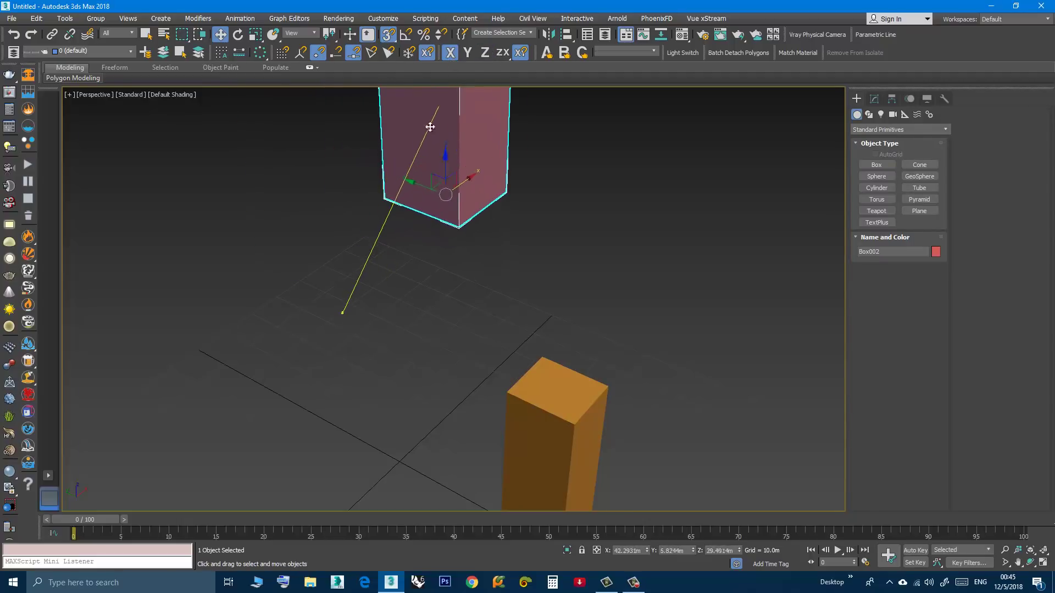
mouse_move(446, 148)
mouse_down()
mouse_move(451, 53)
mouse_move(461, 339)
mouse_up()
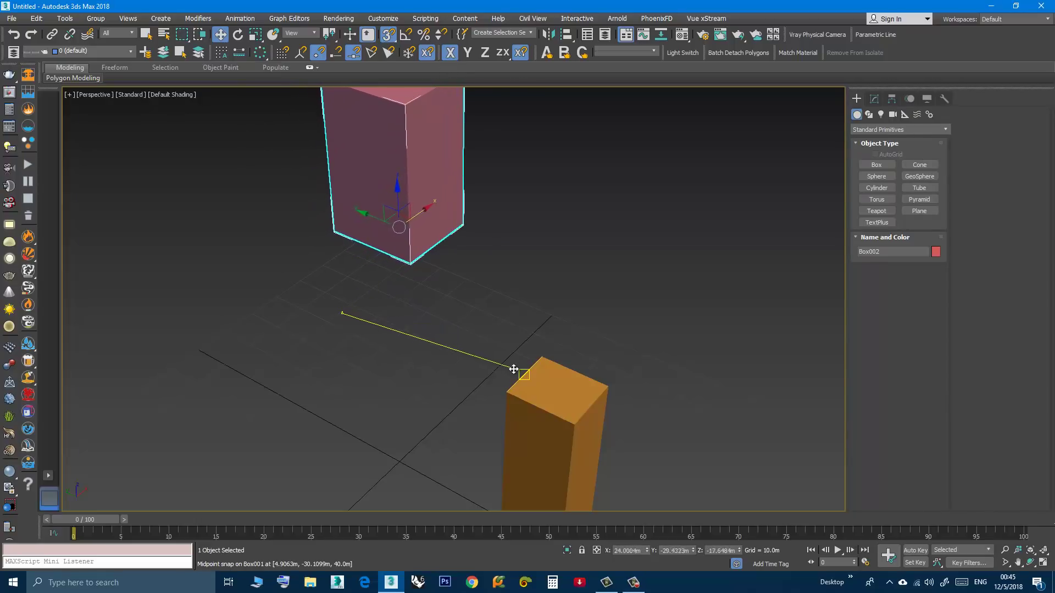
drag(461, 338, 524, 376)
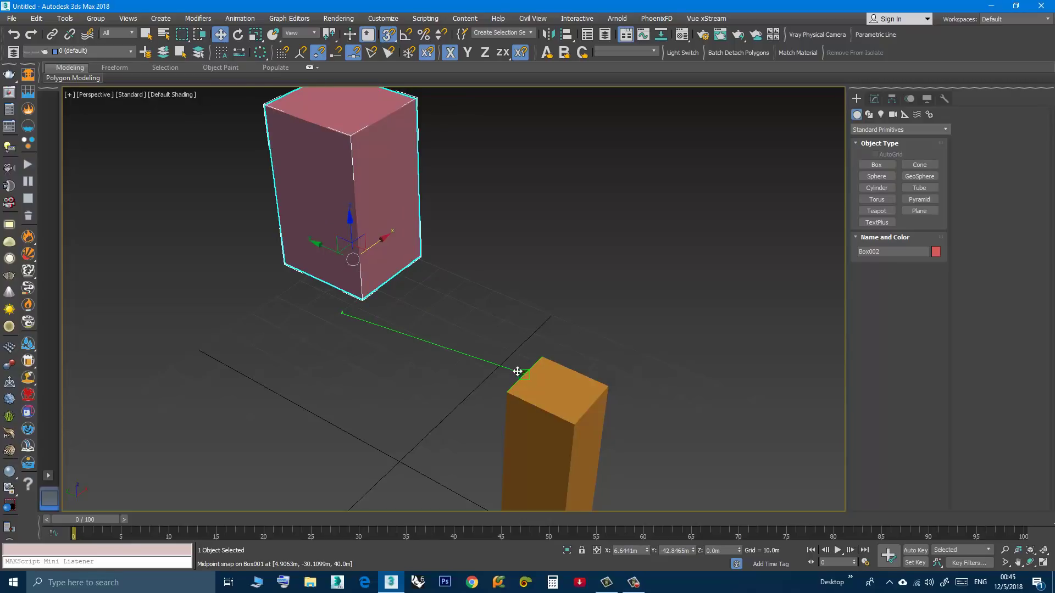
drag(525, 376, 524, 374)
mouse_move(464, 374)
alt+middle_down()
mouse_move(413, 342)
mouse_move(422, 353)
mouse_move(410, 350)
alt+middle_up()
mouse_move(308, 290)
alt+middle_down()
mouse_move(405, 349)
mouse_move(370, 306)
mouse_move(371, 327)
mouse_move(414, 391)
mouse_move(432, 371)
mouse_move(440, 321)
mouse_move(446, 342)
mouse_move(459, 344)
mouse_move(388, 344)
mouse_move(394, 329)
mouse_move(420, 332)
mouse_move(432, 350)
alt+middle_up()
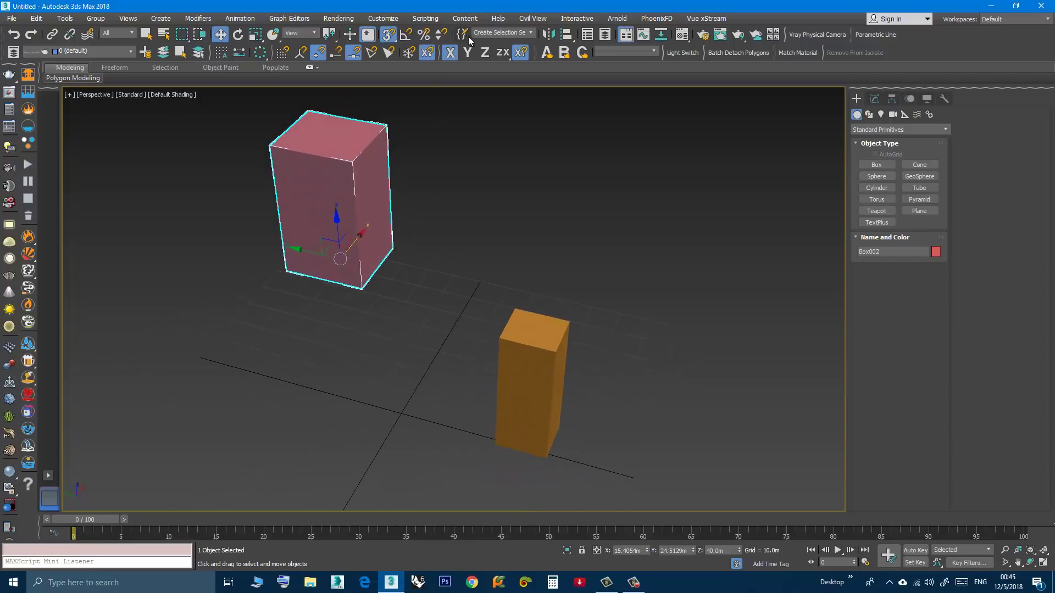
mouse_move(436, 308)
middle_down()
mouse_move(442, 324)
mouse_move(411, 321)
mouse_move(438, 305)
mouse_move(435, 344)
mouse_move(452, 341)
mouse_move(462, 319)
mouse_move(441, 299)
mouse_move(412, 305)
mouse_move(443, 307)
mouse_move(449, 320)
middle_up()
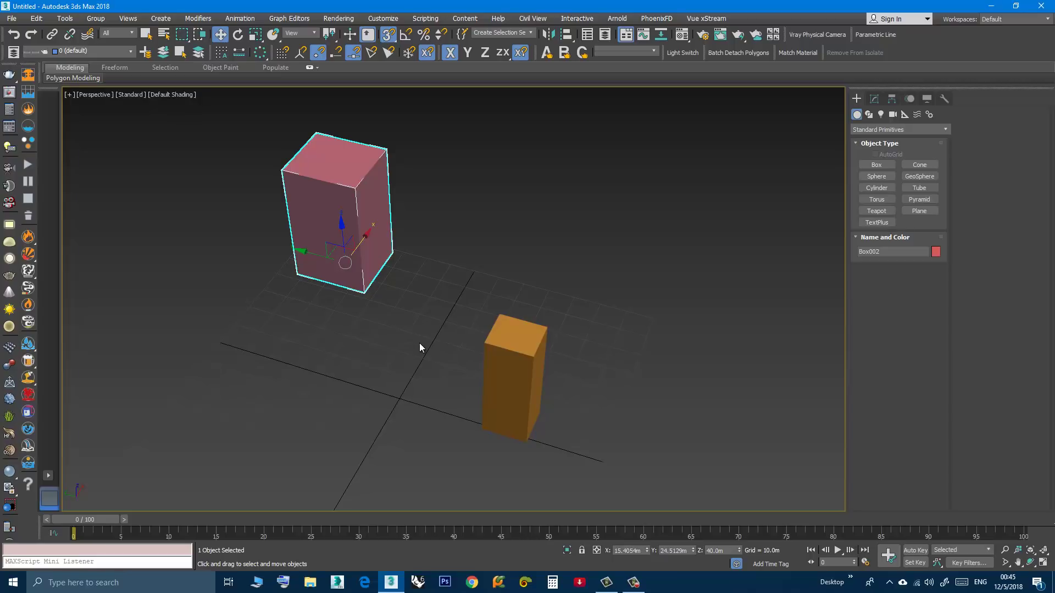
middle_drag(419, 343, 414, 323)
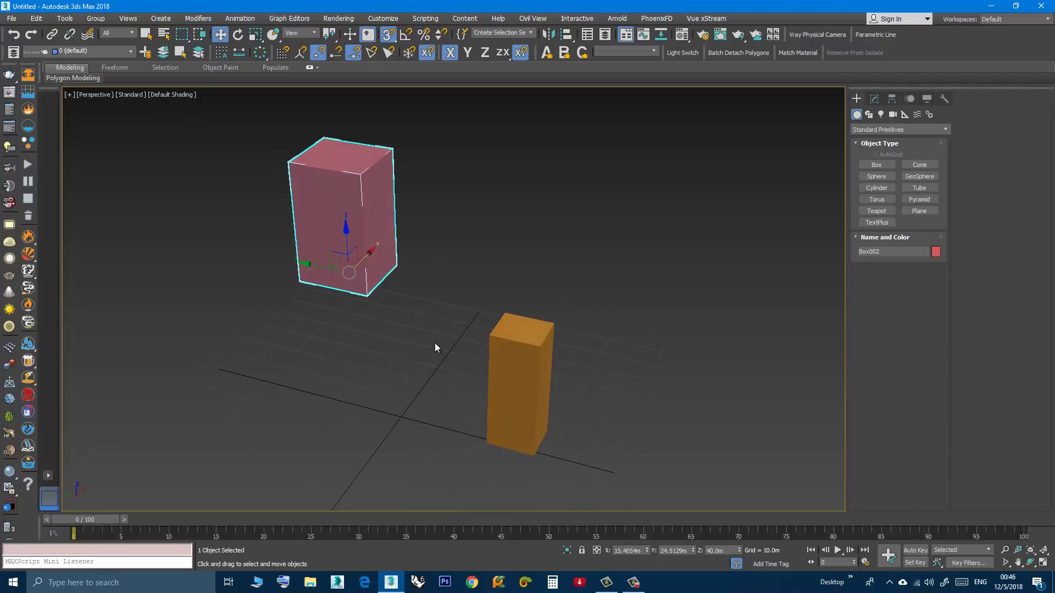